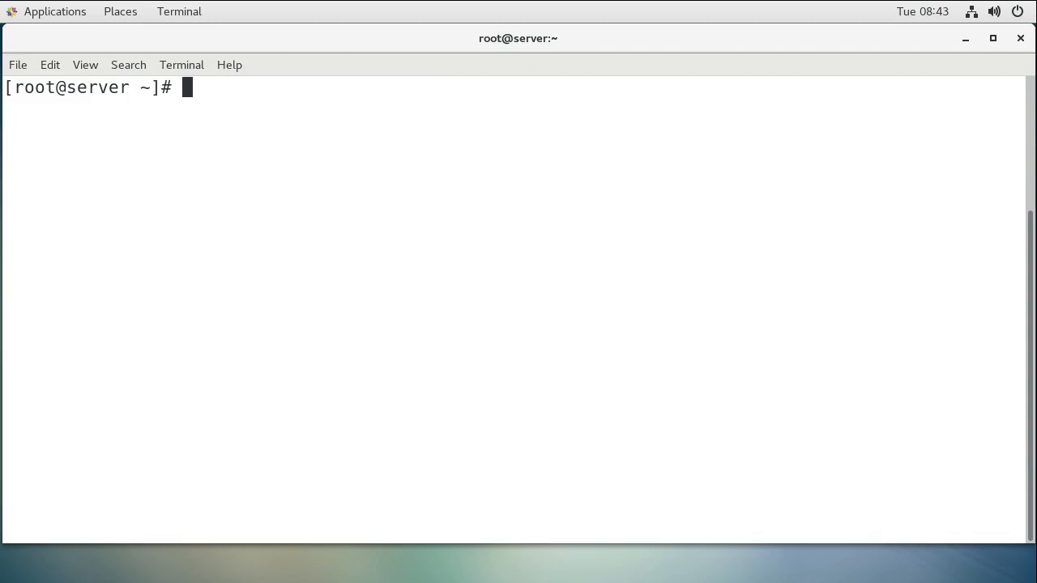
{"action": "type", "text": "yum "}
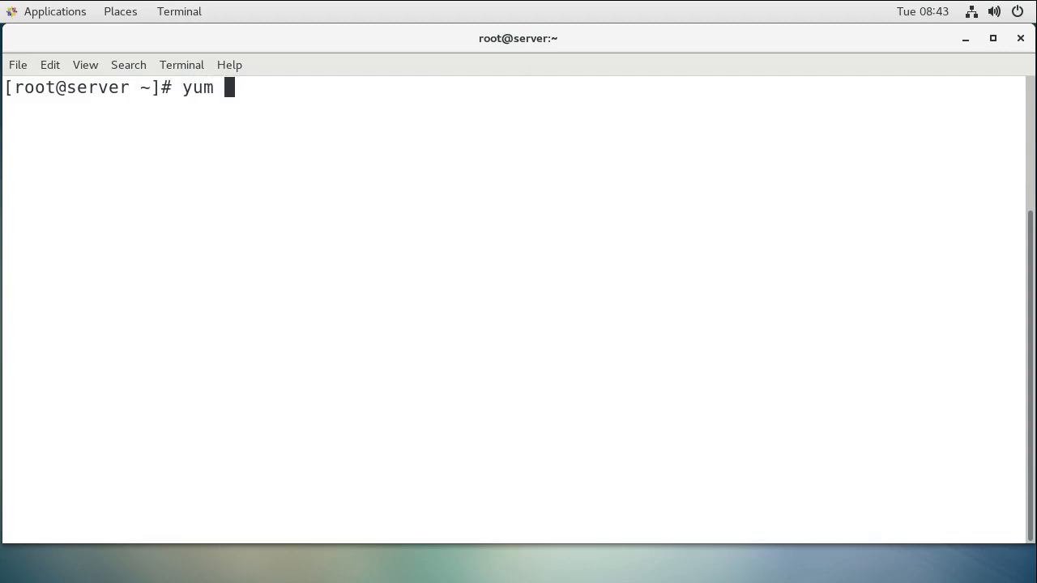
{"action": "type", "text": "install t"}
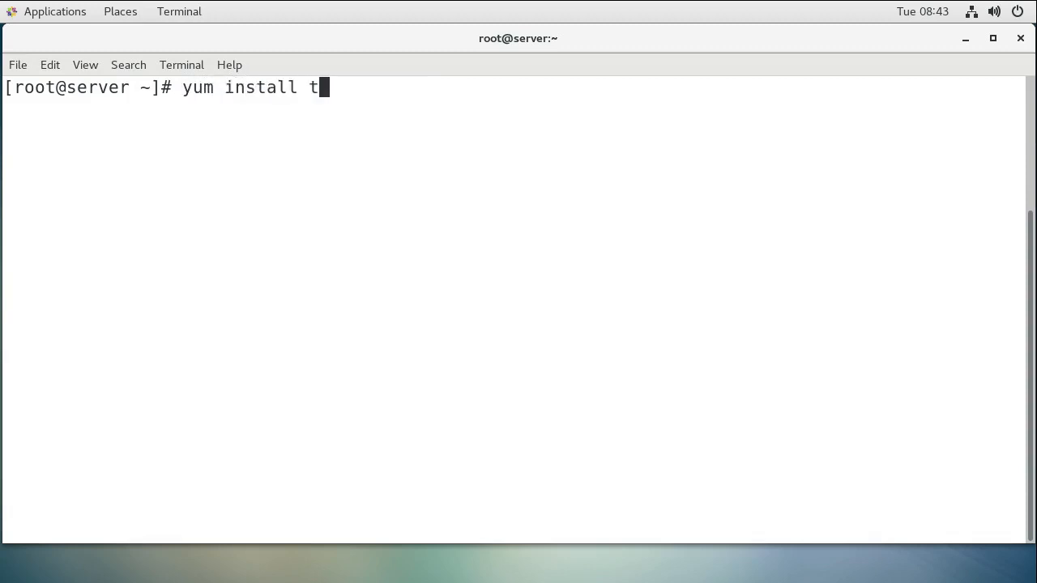
{"action": "type", "text": "ftp-server"}
- Run 'yum install tftp-server' and confirm with y until Complete!
{"action": "key", "text": "Return"}
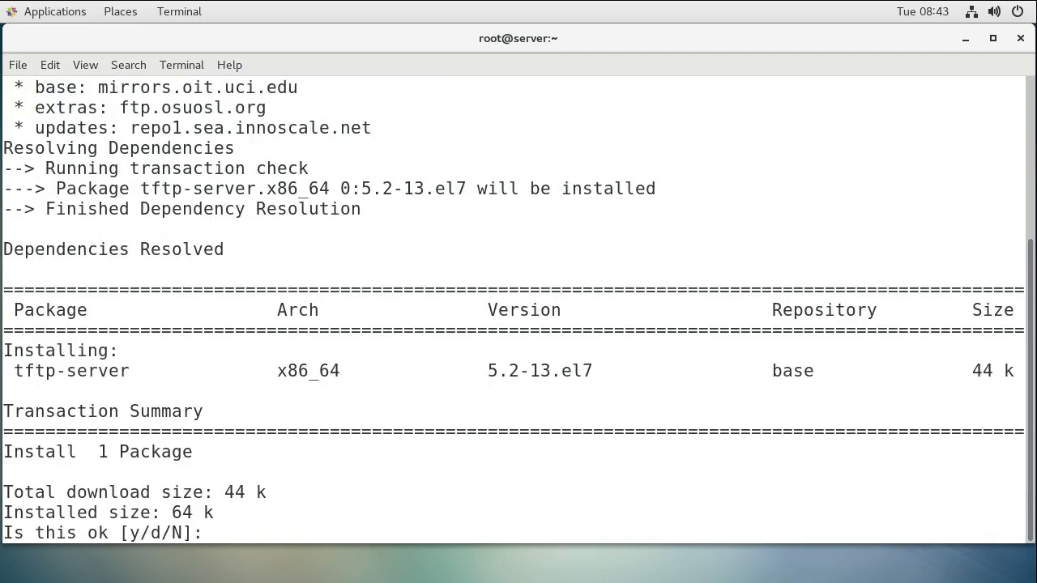
{"action": "type", "text": "y"}
{"action": "key", "text": "Return"}
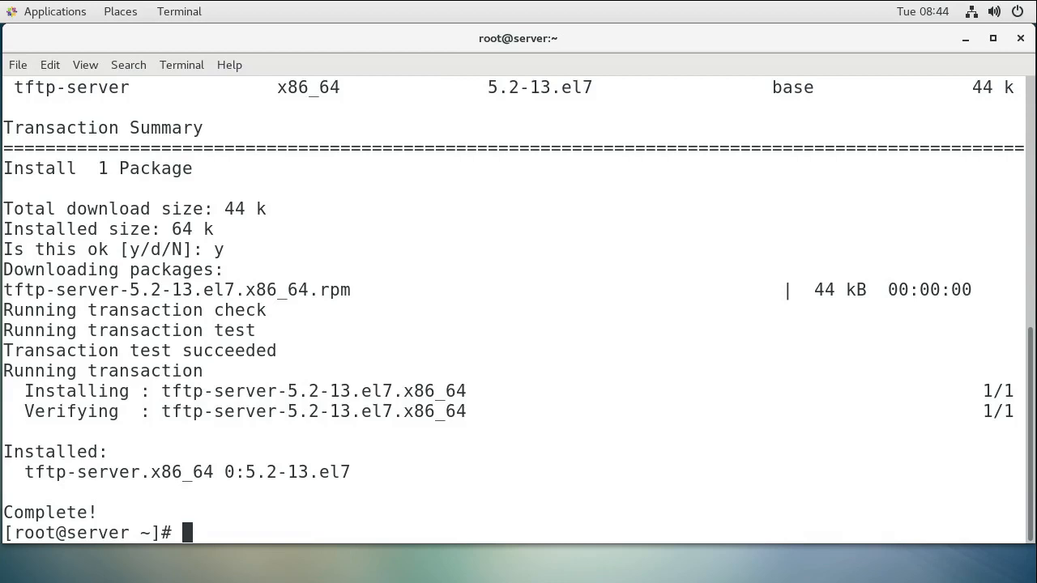
{"action": "type", "text": "cd "}
{"action": "type", "text": "/etc/xi"}
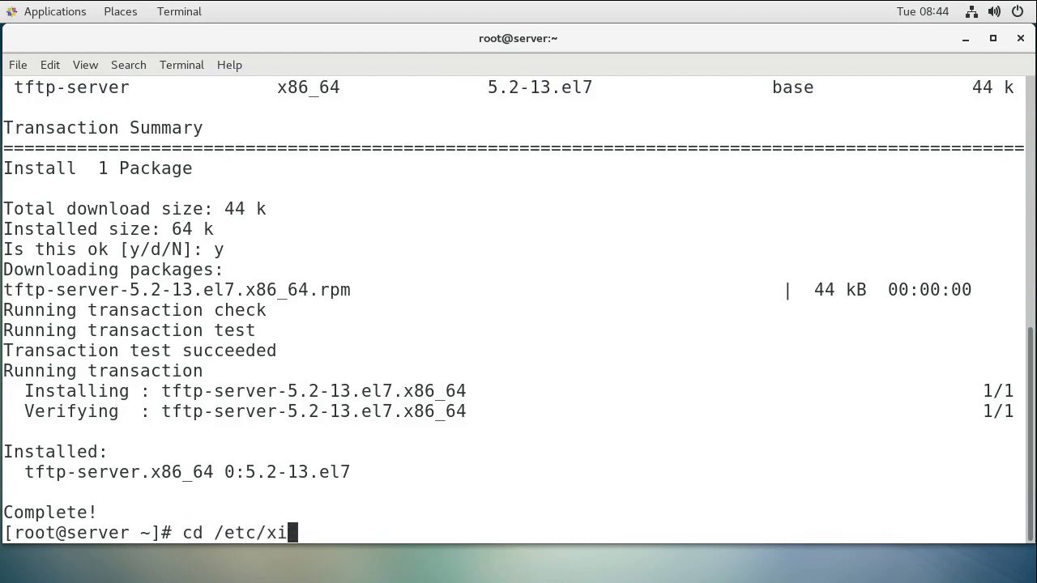
{"action": "type", "text": "netd.d/"}
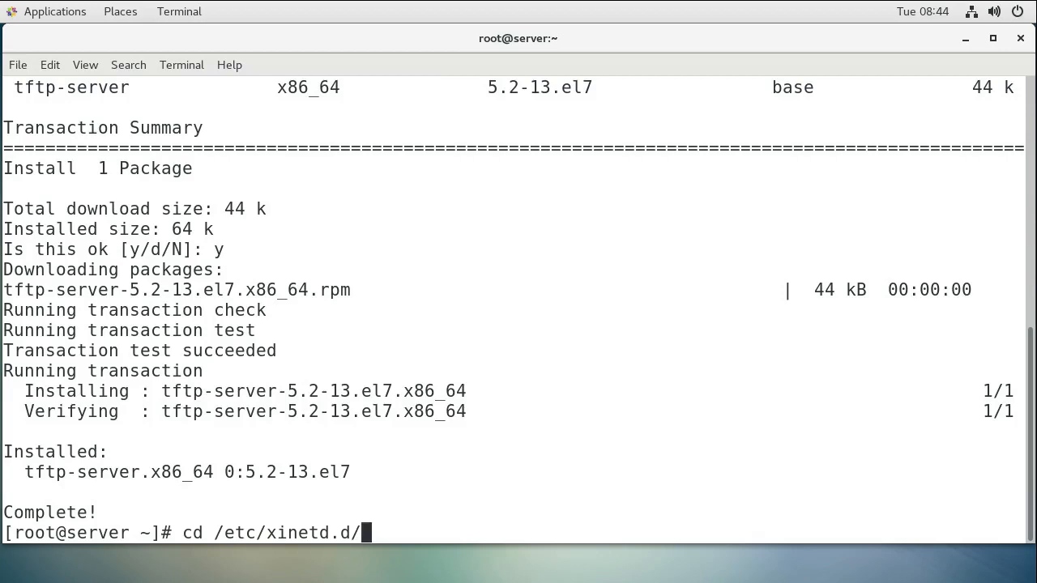
- Change into /etc/xinetd.d/ and list its files with 'ls -al'
{"action": "key", "text": "Return"}
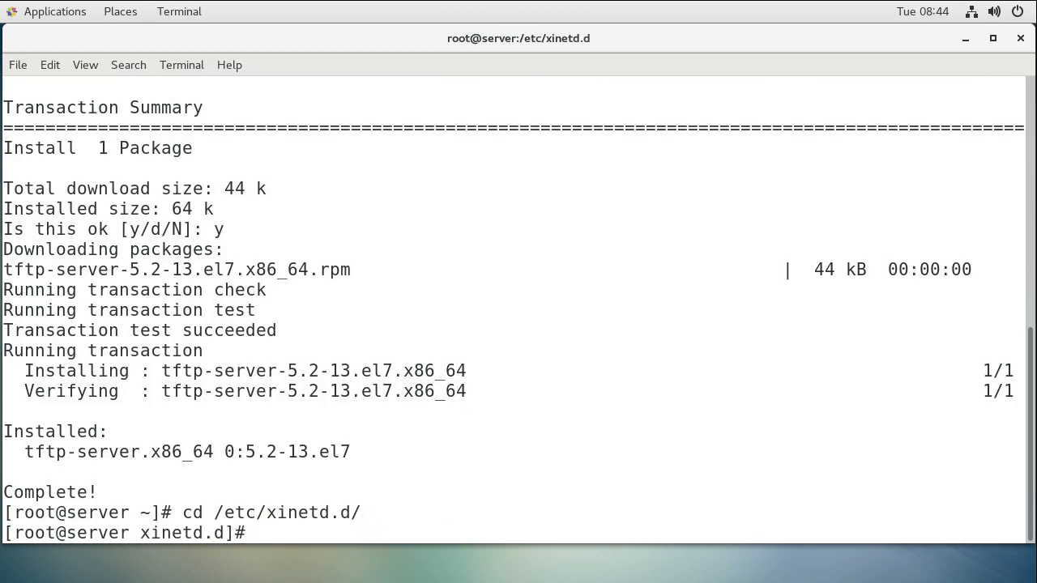
{"action": "type", "text": "ls -al"}
{"action": "key", "text": "Return"}
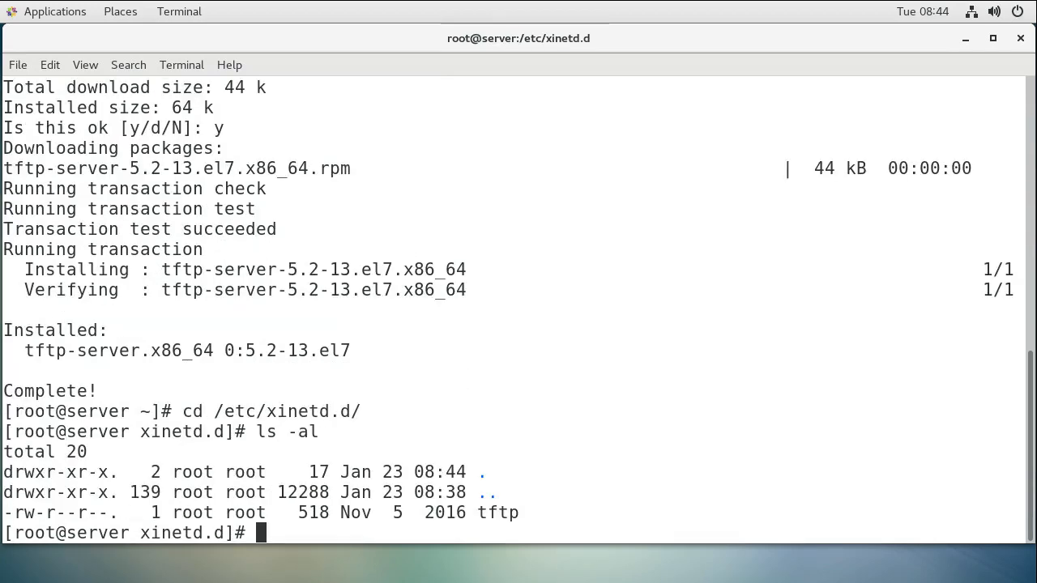
{"action": "type", "text": "n"}
{"action": "type", "text": "ano "}
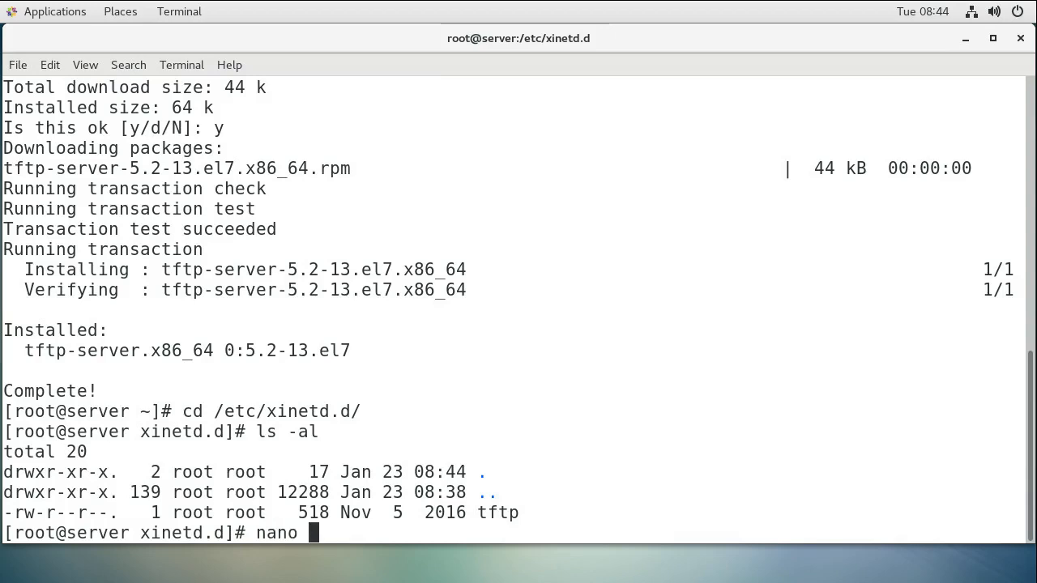
{"action": "type", "text": "tftp"}
- Edit the tftp file in nano, changing 'disable = yes' to 'disable = no'
{"action": "key", "text": "Return"}
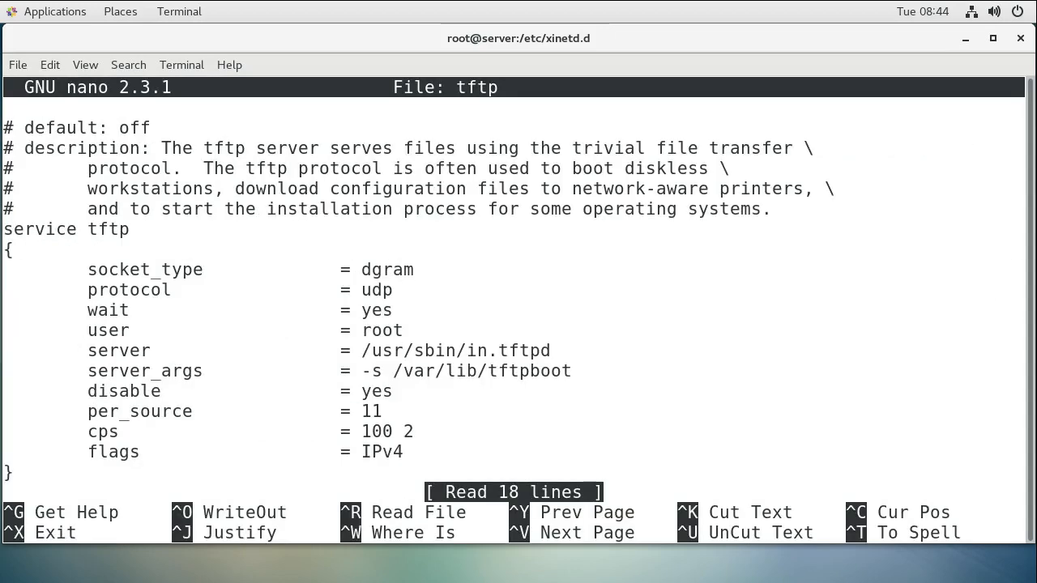
{"action": "key", "text": "Down"}
{"action": "key", "text": "Down"}
{"action": "key", "text": "Down"}
{"action": "key", "text": "Down"}
{"action": "key", "text": "Down"}
{"action": "key", "text": "Down"}
{"action": "key", "text": "Down"}
{"action": "key", "text": "Down"}
{"action": "key", "text": "Up"}
{"action": "key", "text": "Up"}
{"action": "key", "text": "Up"}
{"action": "key", "text": "Up"}
{"action": "key", "text": "End"}
{"action": "key", "text": "BackSpace"}
{"action": "key", "text": "BackSpace"}
{"action": "key", "text": "BackSpace"}
{"action": "type", "text": "no"}
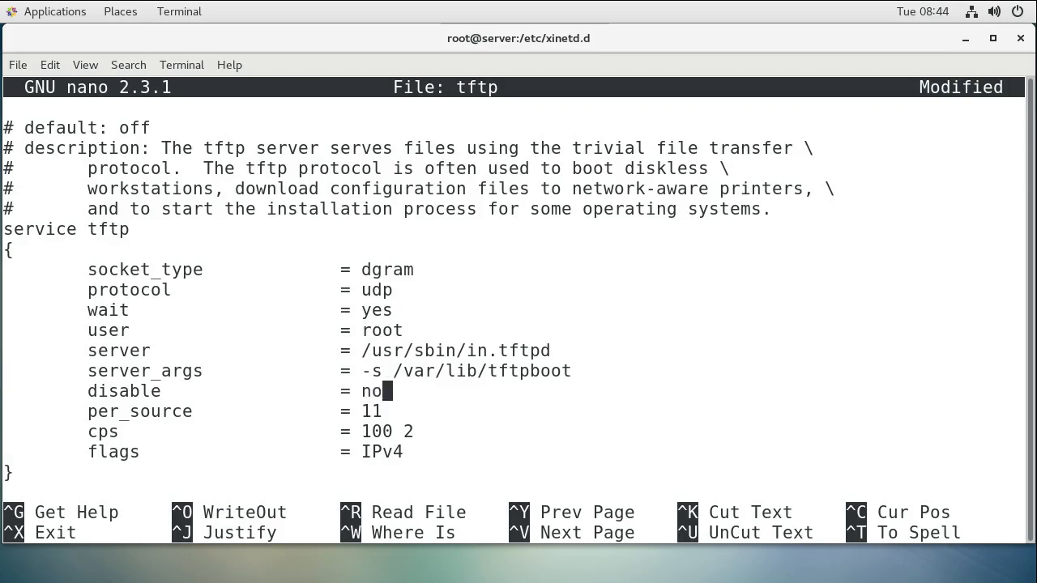
- Save the modified tftp file and exit nano back to the shell
{"action": "key", "text": "Down"}
{"action": "key", "text": "Down"}
{"action": "key", "text": "Down"}
{"action": "key", "text": "Down"}
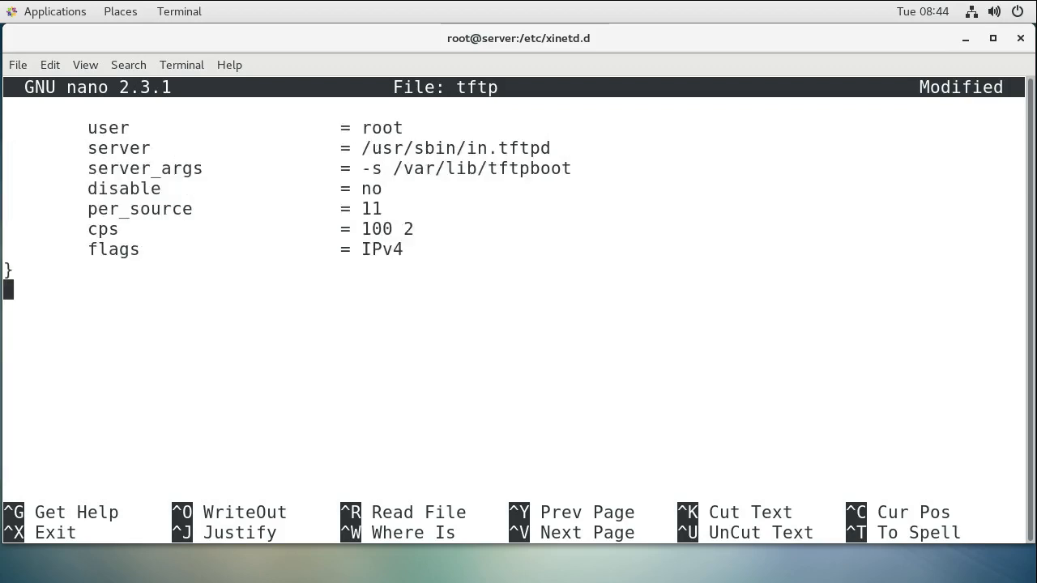
{"action": "key", "text": "Down"}
{"action": "key", "text": "ctrl+x"}
{"action": "key", "text": "y"}
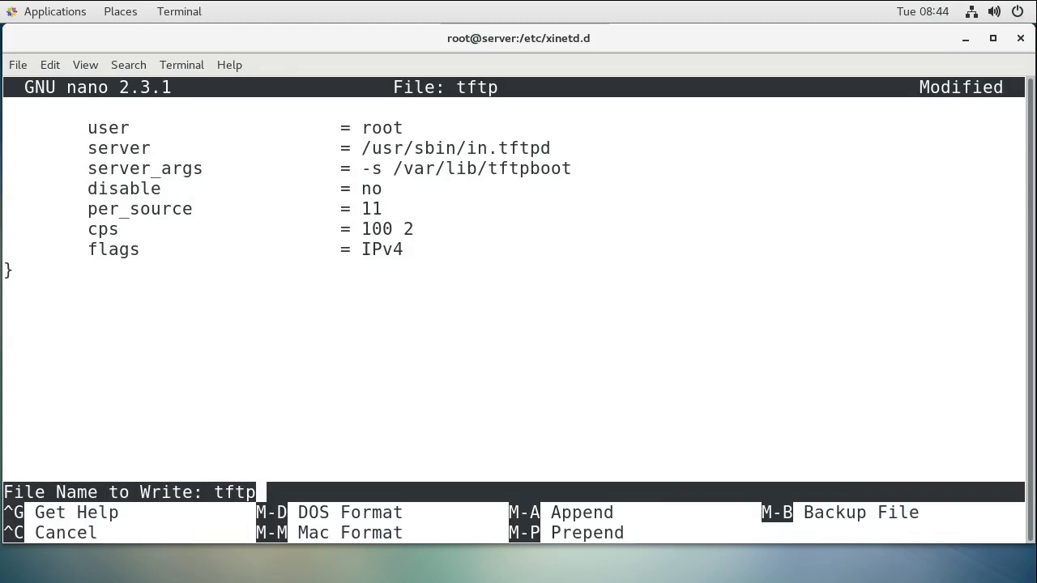
{"action": "key", "text": "Return"}
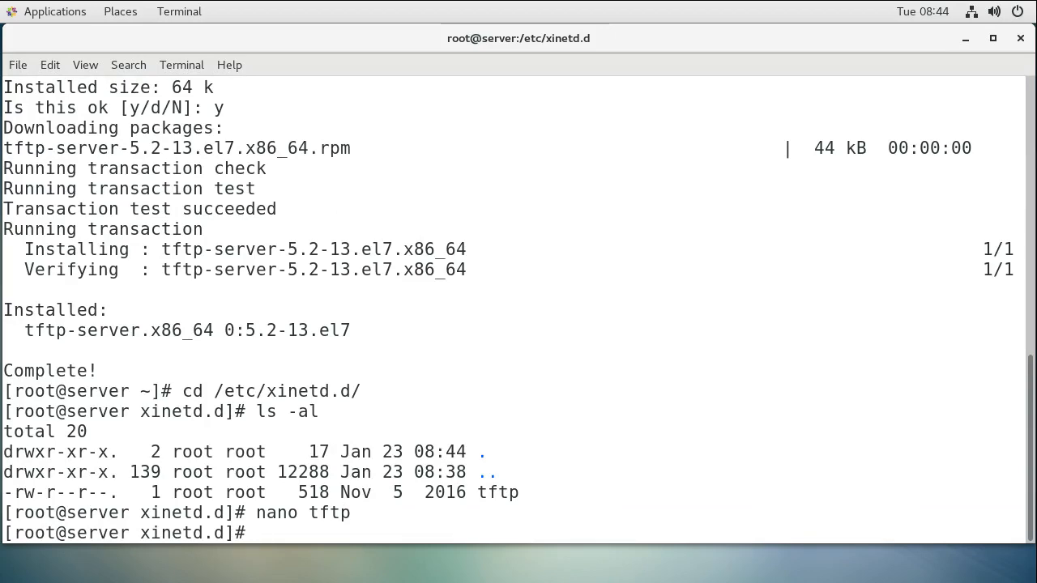
{"action": "type", "text": "systemctl "}
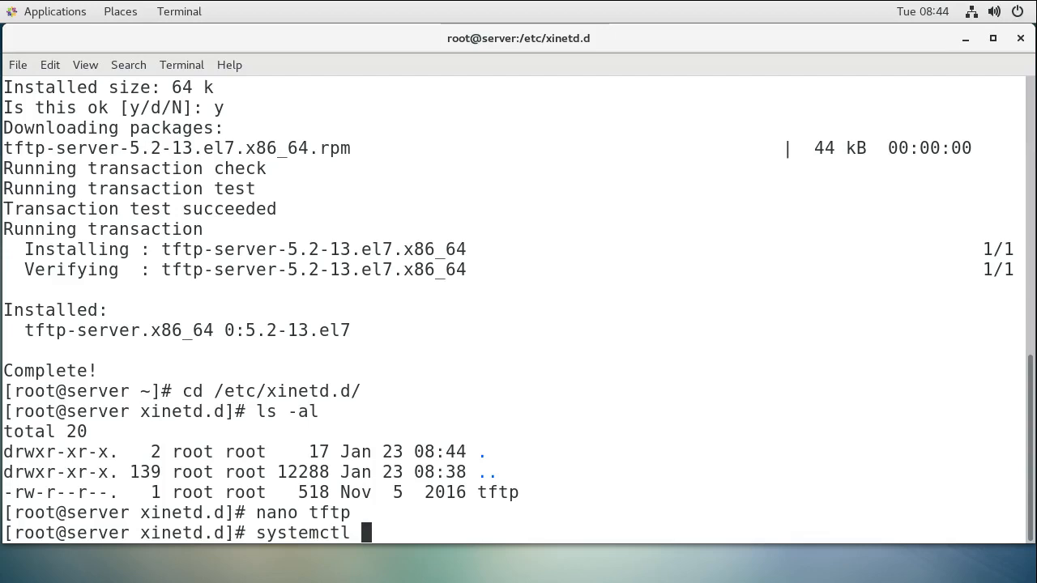
{"action": "type", "text": "start "}
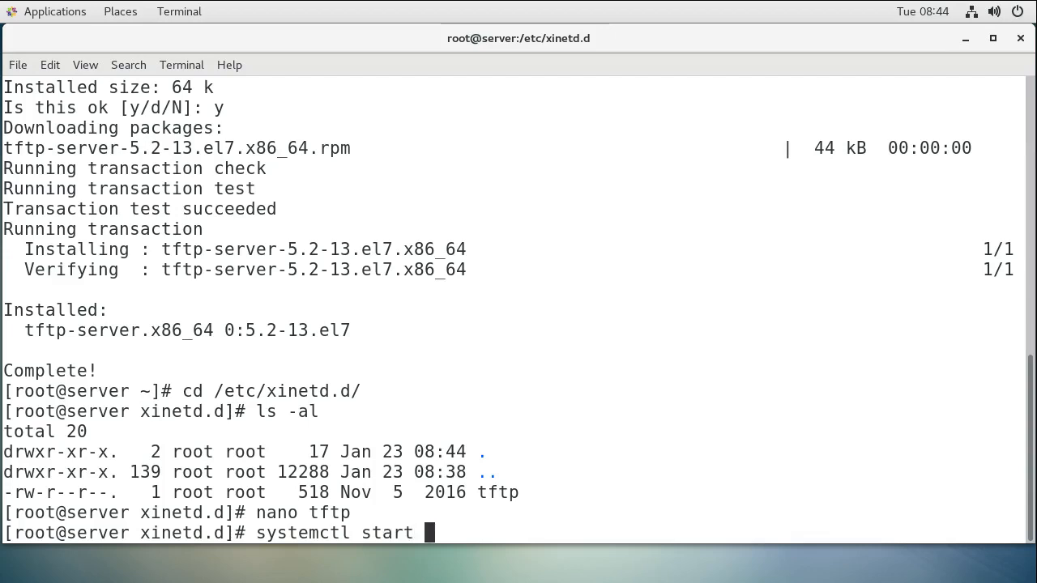
{"action": "type", "text": "tftp"}
- Run 'systemctl start tftp' and 'systemctl enable tftp' to start it and enable at boot
{"action": "key", "text": "Return"}
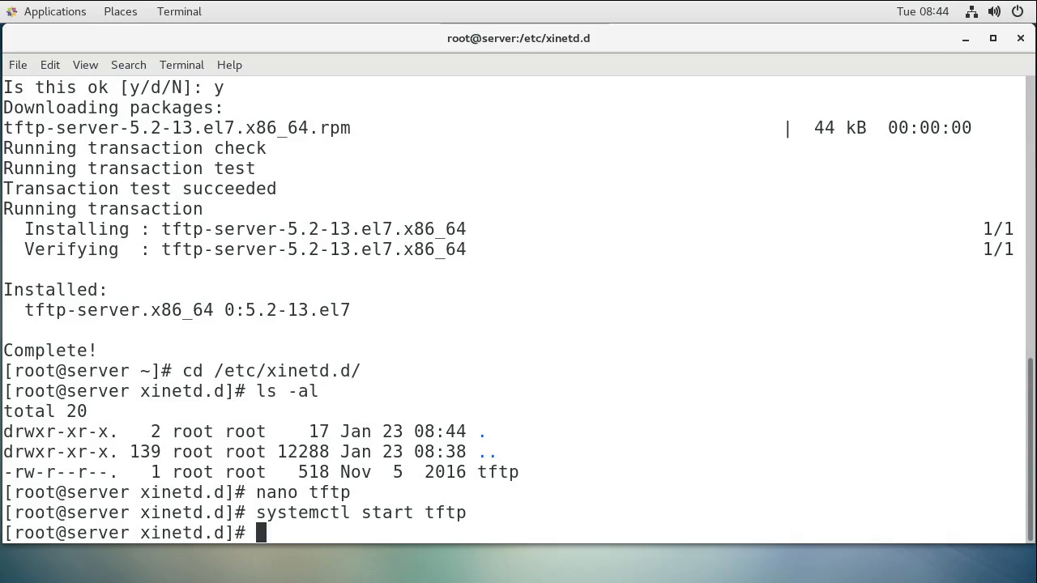
{"action": "type", "text": "syste"}
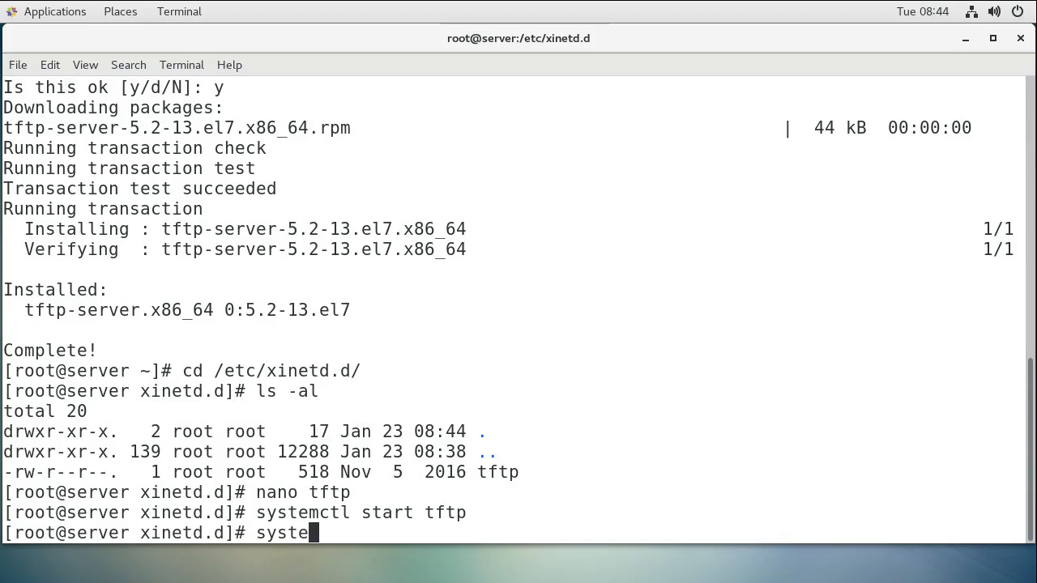
{"action": "type", "text": "mctl enable"}
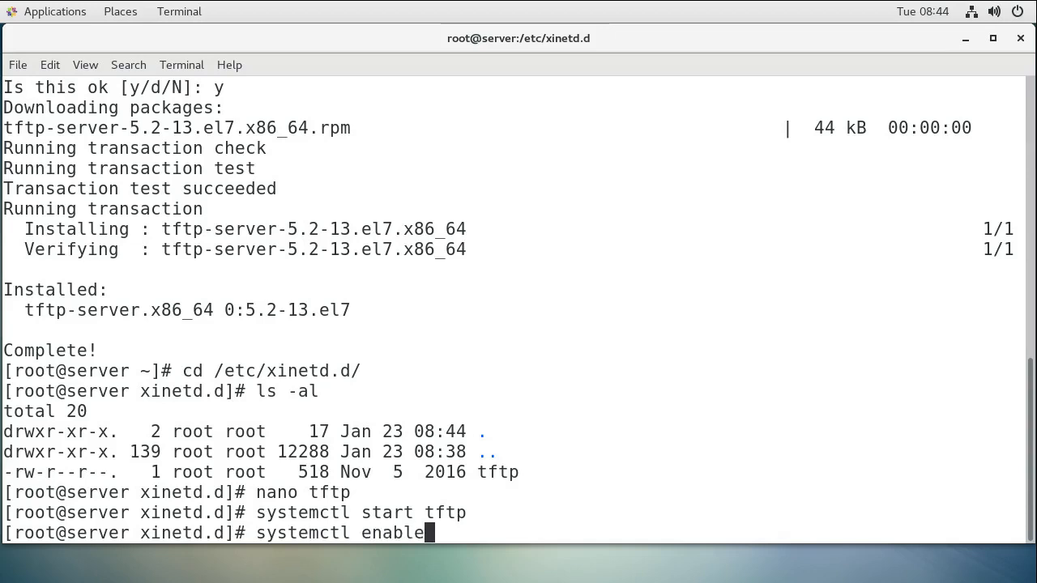
{"action": "type", "text": " tftp"}
{"action": "key", "text": "Return"}
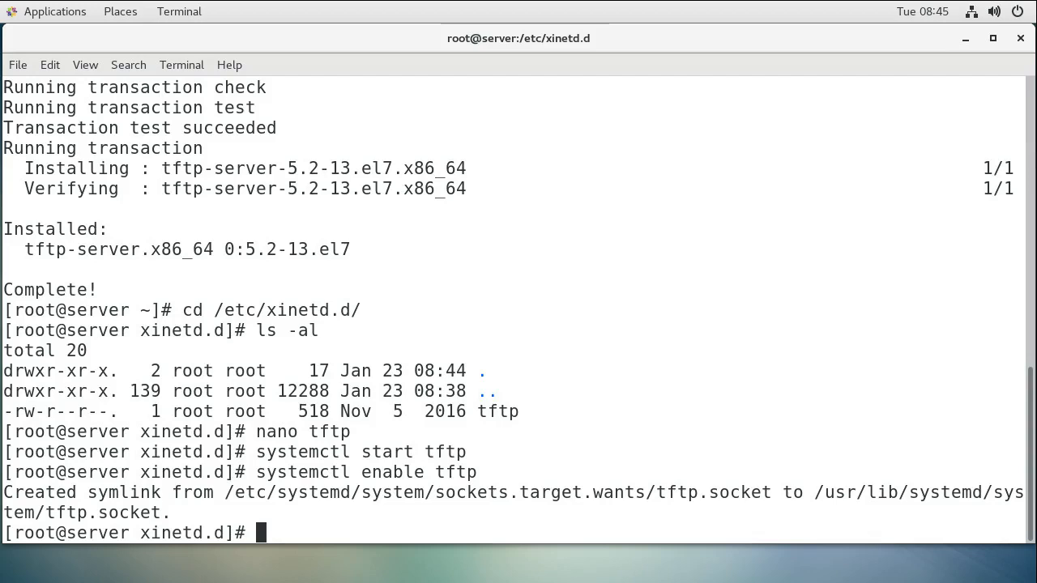
{"action": "type", "text": "f"}
{"action": "type", "text": "irewall"}
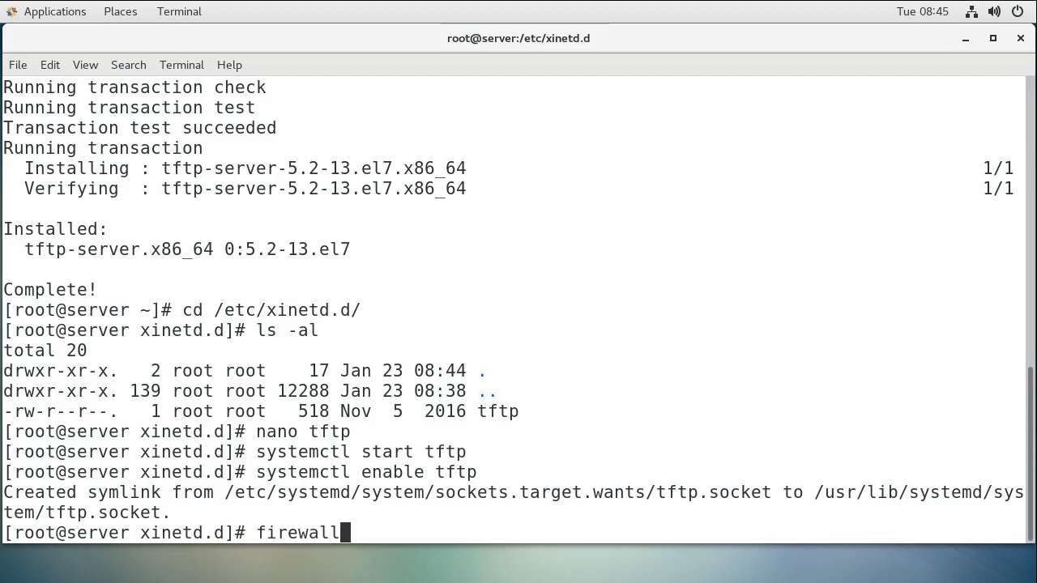
{"action": "type", "text": "-cmd "}
{"action": "type", "text": "--get-"}
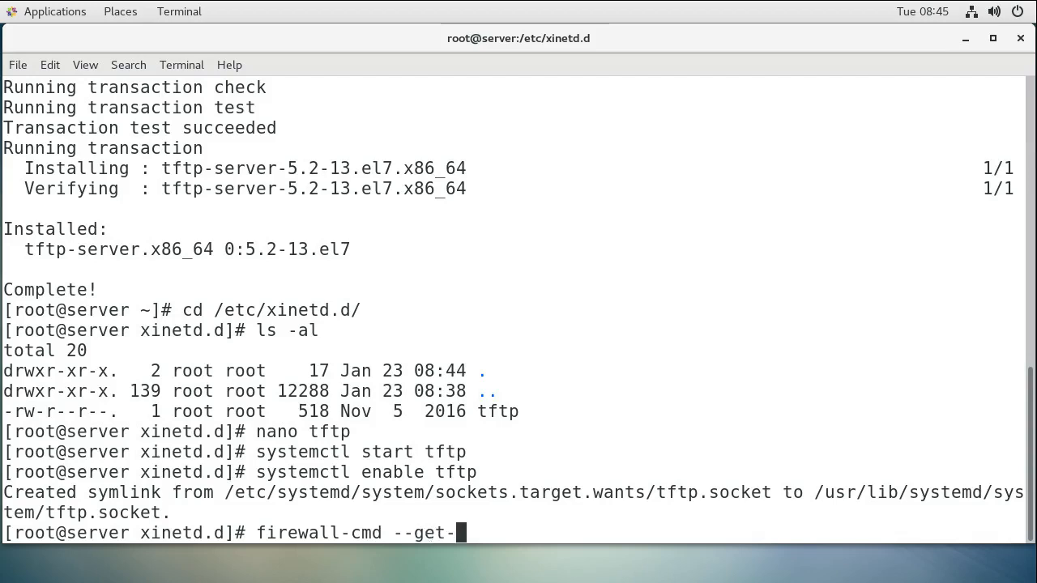
{"action": "type", "text": "services"}
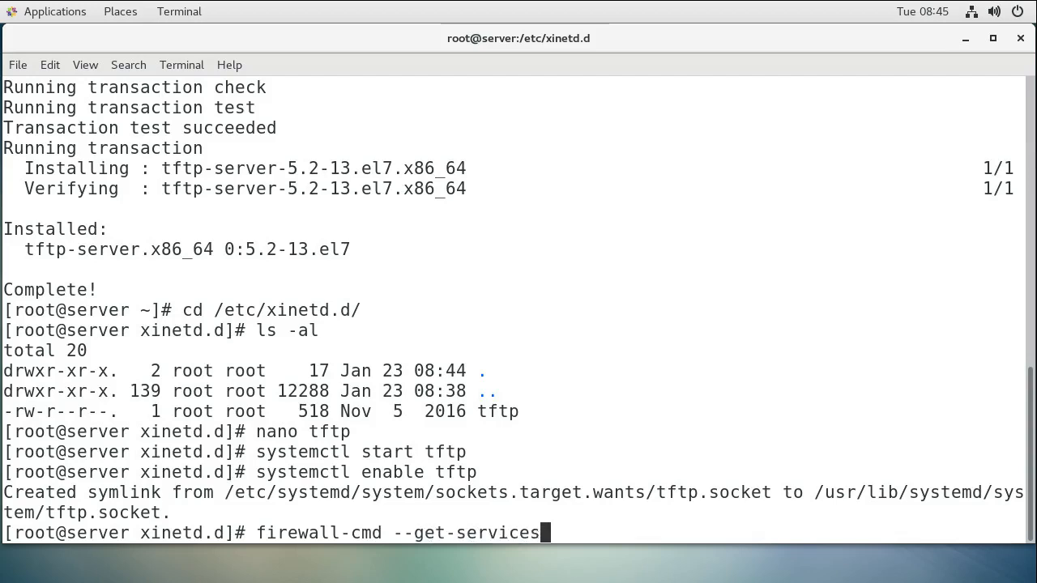
{"action": "type", "text": " | gr"}
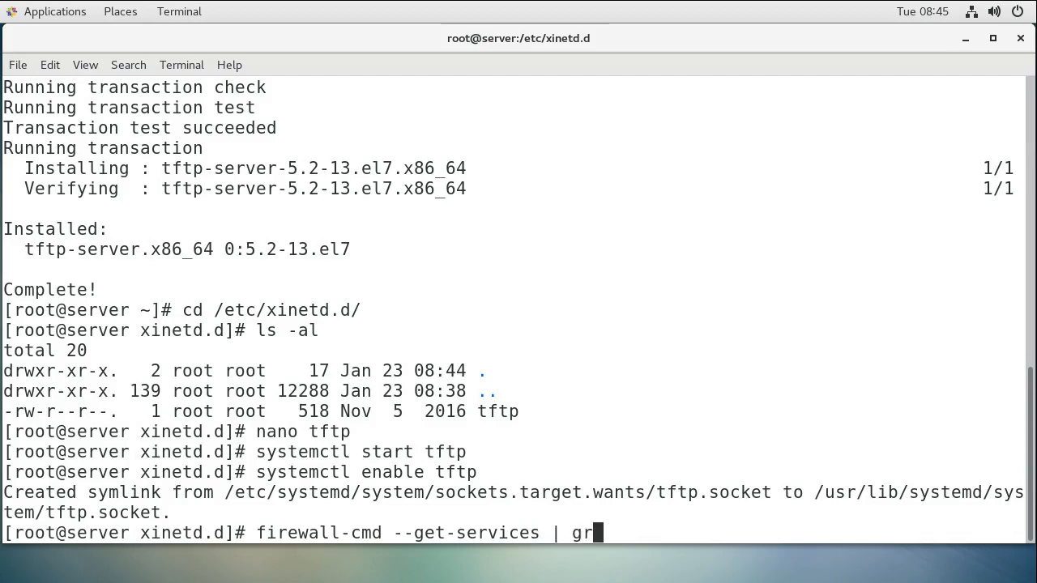
{"action": "type", "text": "ep tftp"}
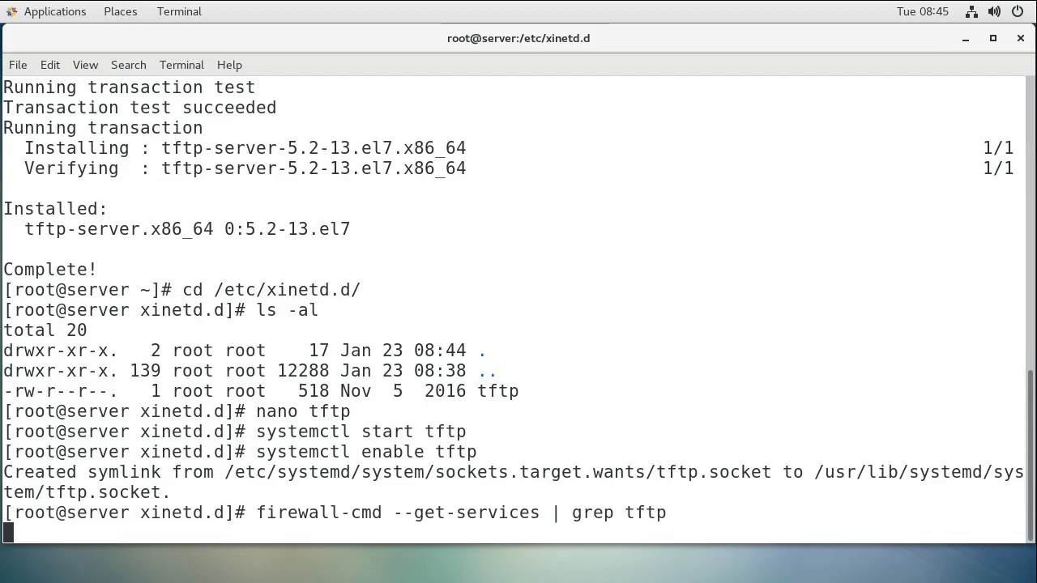
- Run 'firewall-cmd --get-services | grep tftp' and highlight 'tftp tftp-client' in the output
{"action": "key", "text": "Return"}
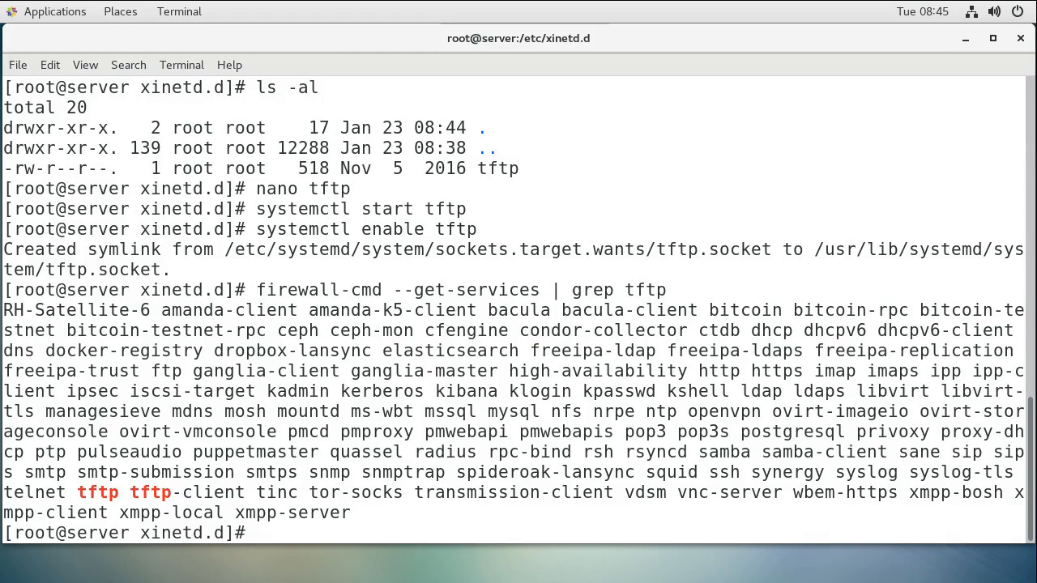
{"action": "left_click_drag", "start_coordinate": [78, 492], "coordinate": [234, 491]}
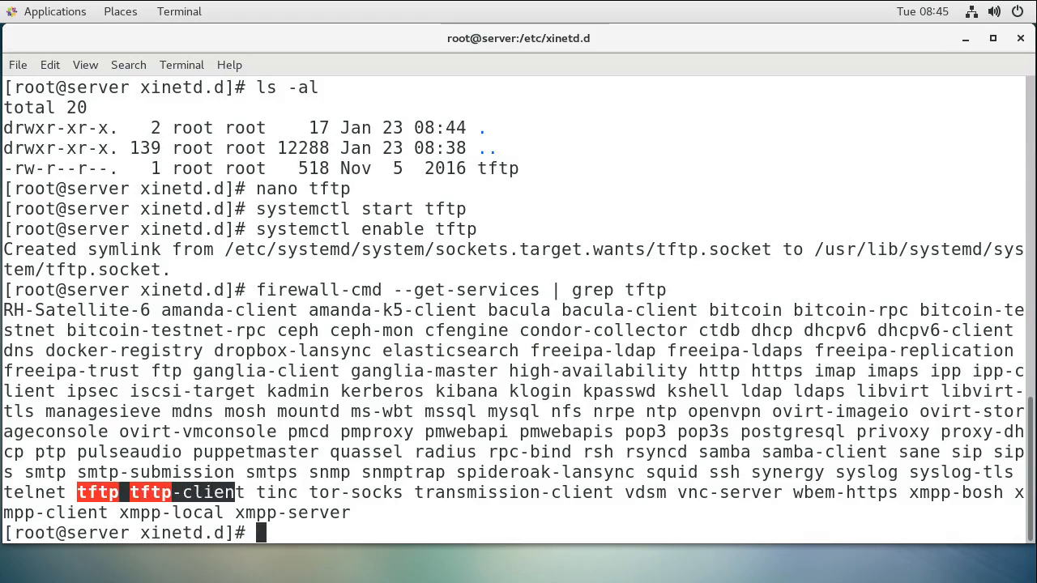
{"action": "left_click", "coordinate": [246, 532]}
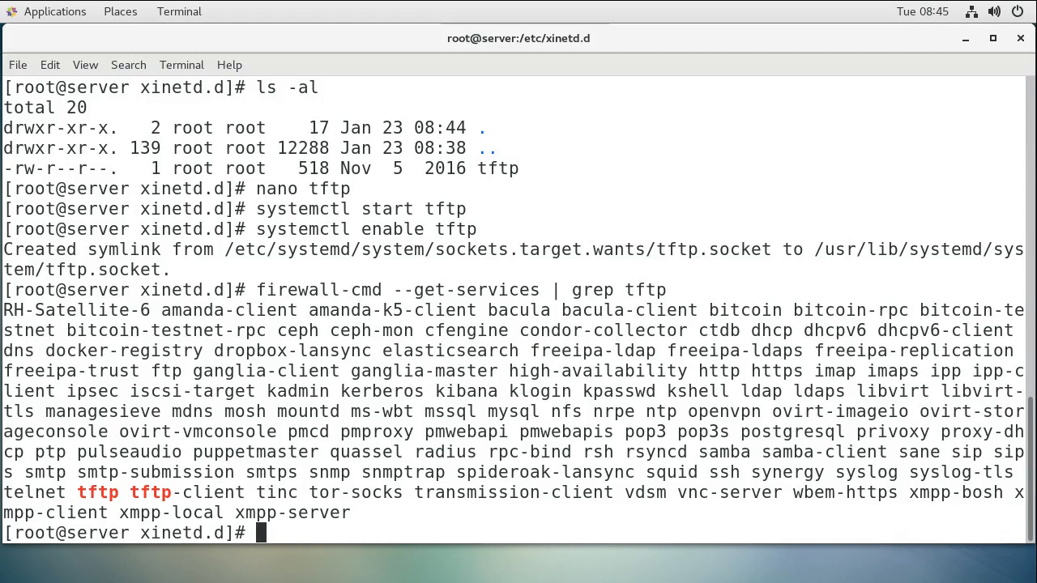
{"action": "type", "text": "firewall"}
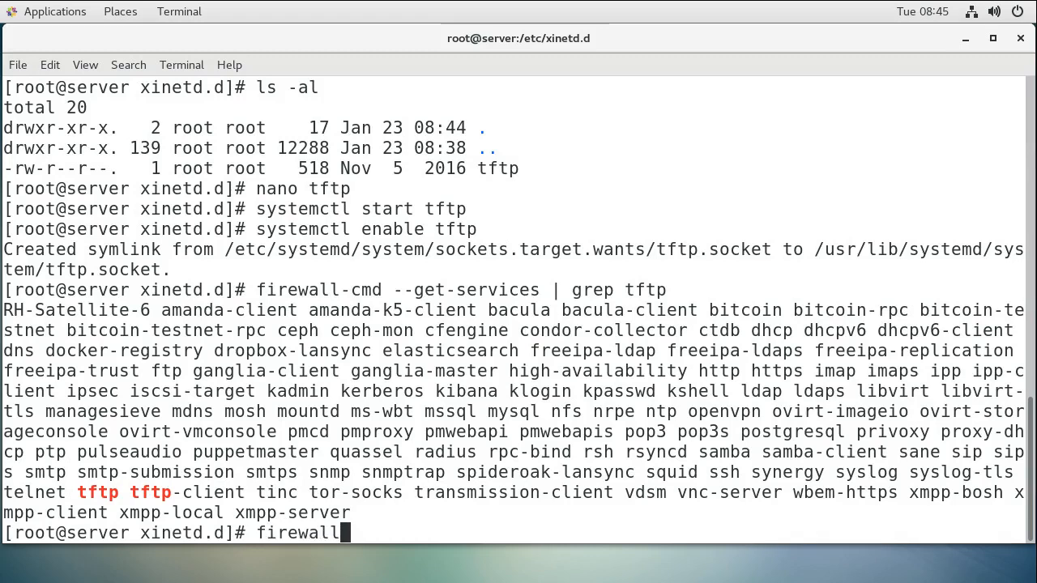
{"action": "type", "text": "-cmd --"}
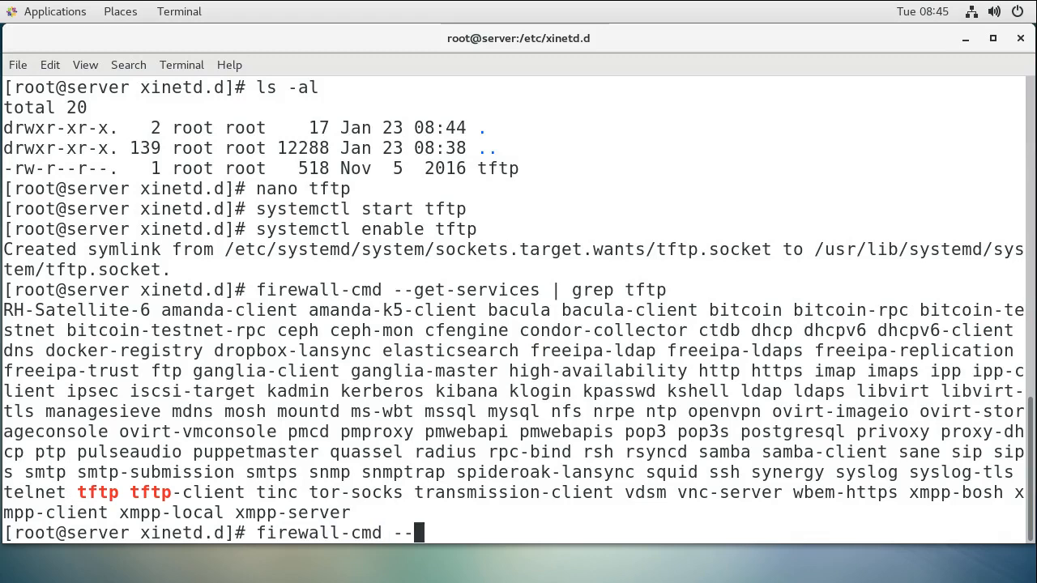
{"action": "type", "text": "add-s"}
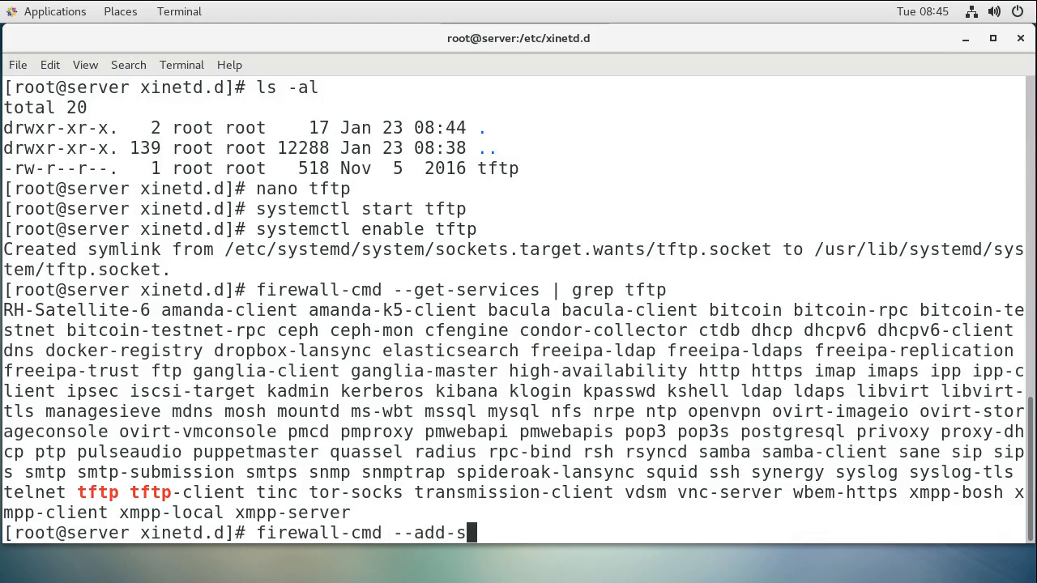
{"action": "type", "text": "ervice"}
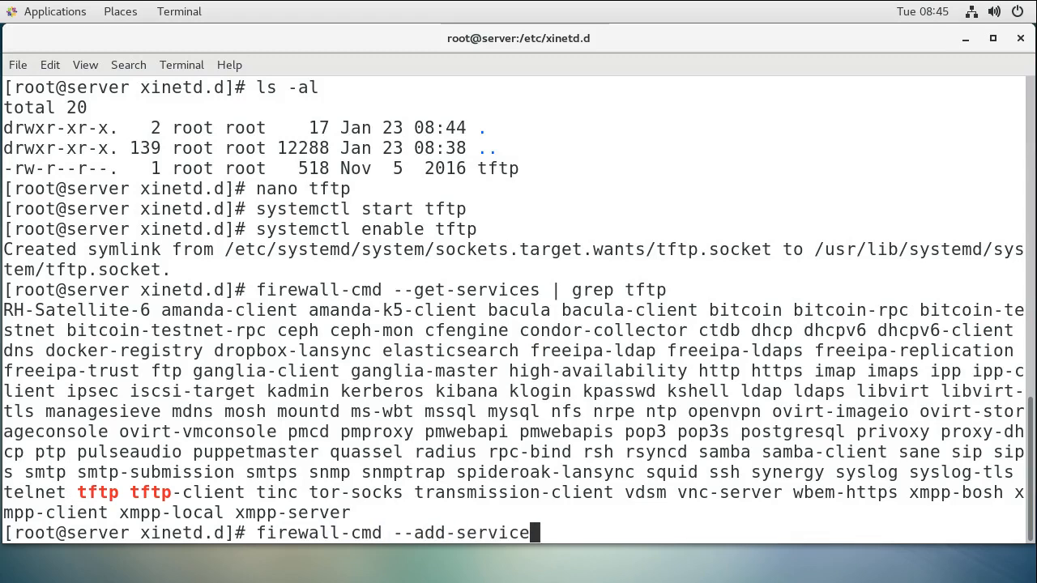
{"action": "type", "text": "=tftp"}
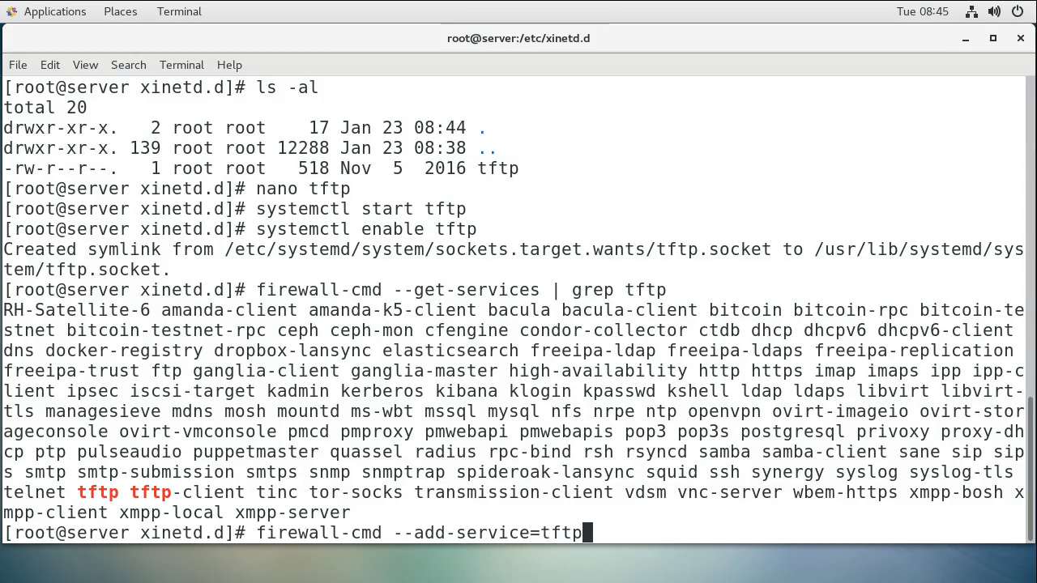
- Run 'firewall-cmd --add-service=tftp', then again with --permanent, both reporting success
{"action": "key", "text": "Return"}
{"action": "key", "text": "Up"}
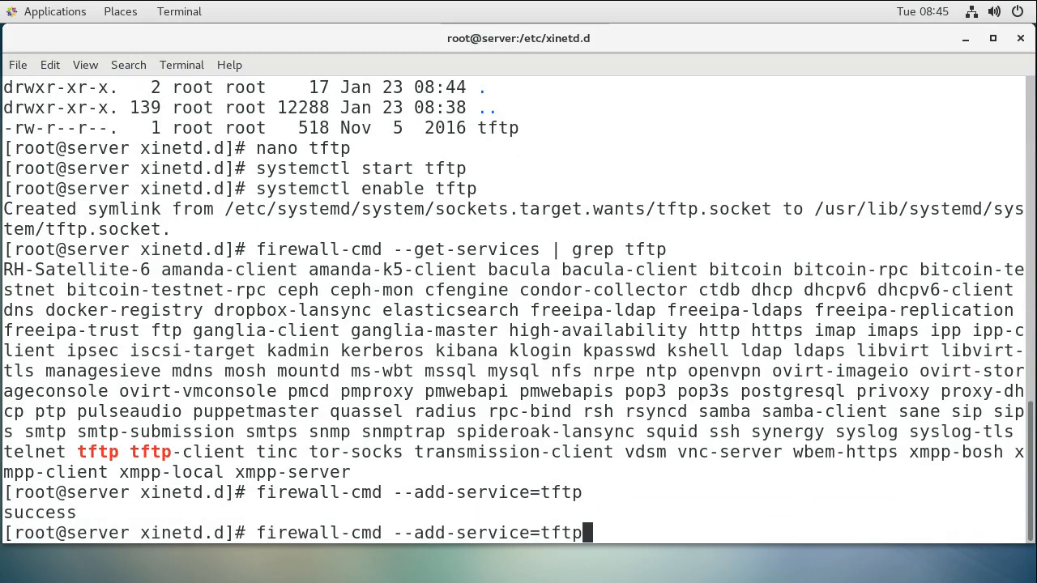
{"action": "type", "text": "--per"}
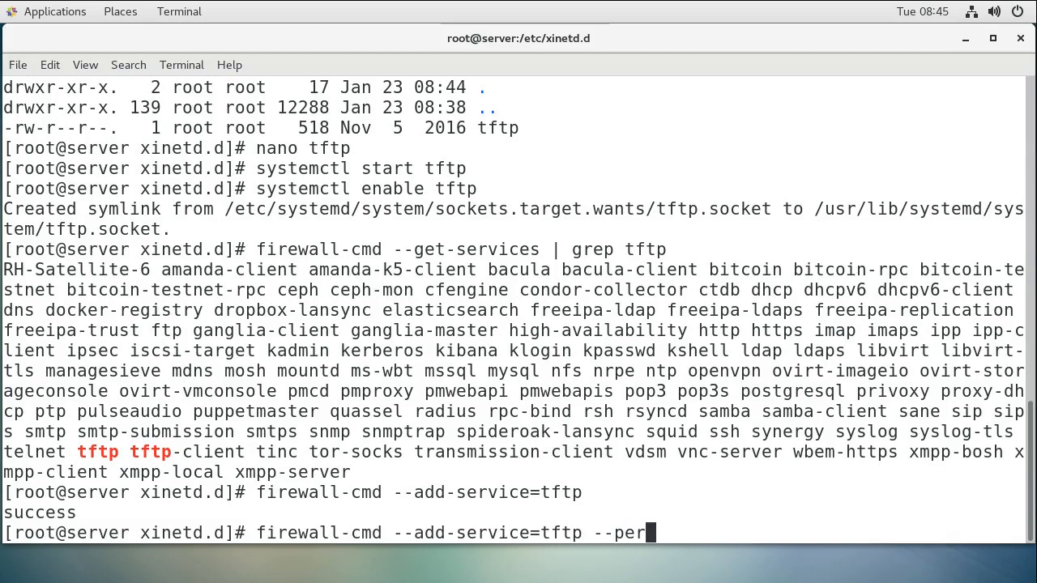
{"action": "type", "text": "manent"}
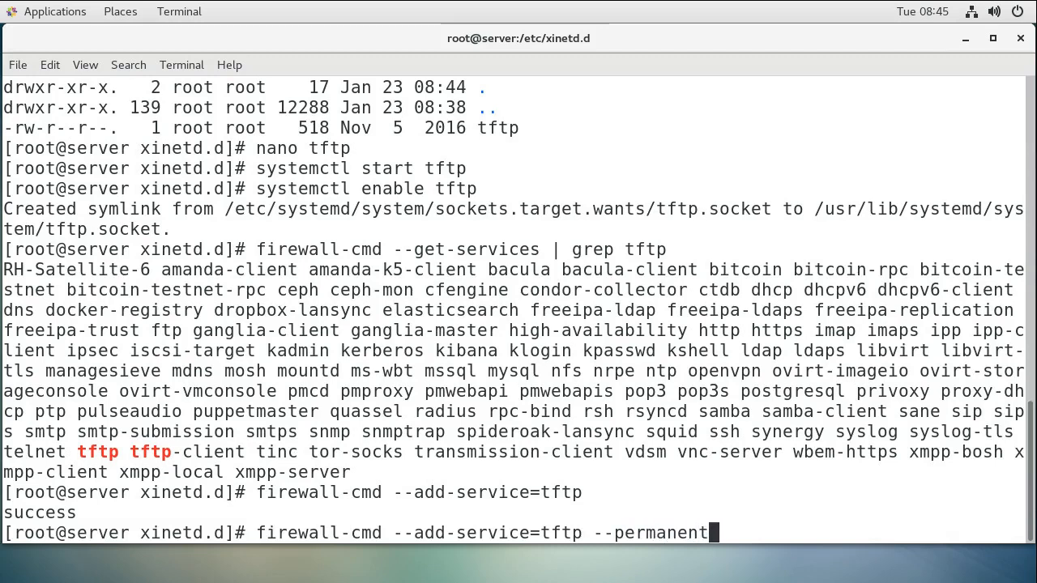
{"action": "key", "text": "Return"}
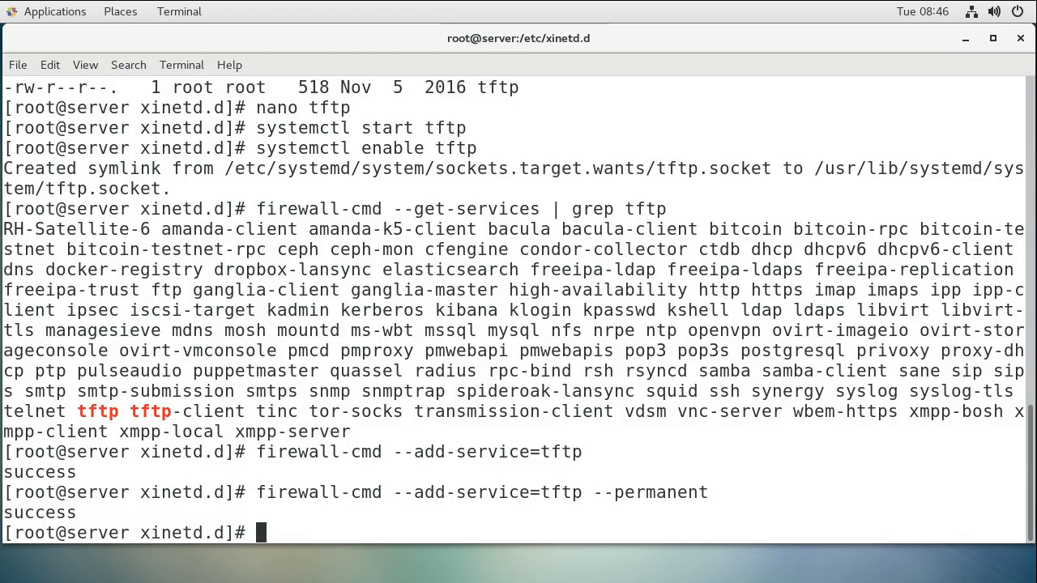
{"action": "type", "text": "cd "}
{"action": "type", "text": "/var/l"}
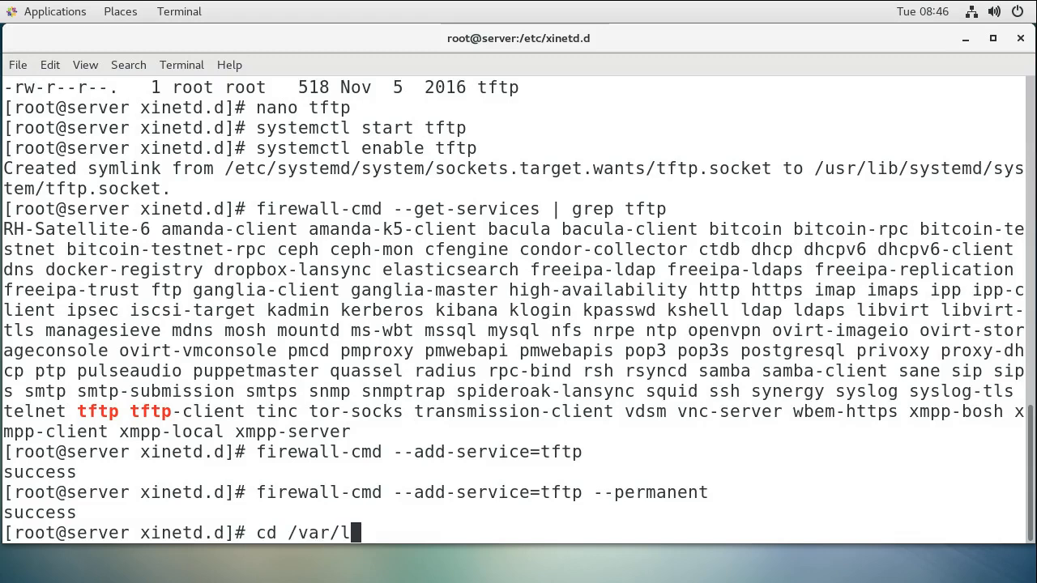
{"action": "type", "text": "og/"}
- Abandon a mistyped cd command by erasing it from the prompt
{"action": "key", "text": "BackSpace"}
{"action": "key", "text": "BackSpace"}
{"action": "key", "text": "BackSpace"}
{"action": "key", "text": "BackSpace"}
{"action": "type", "text": "spool/"}
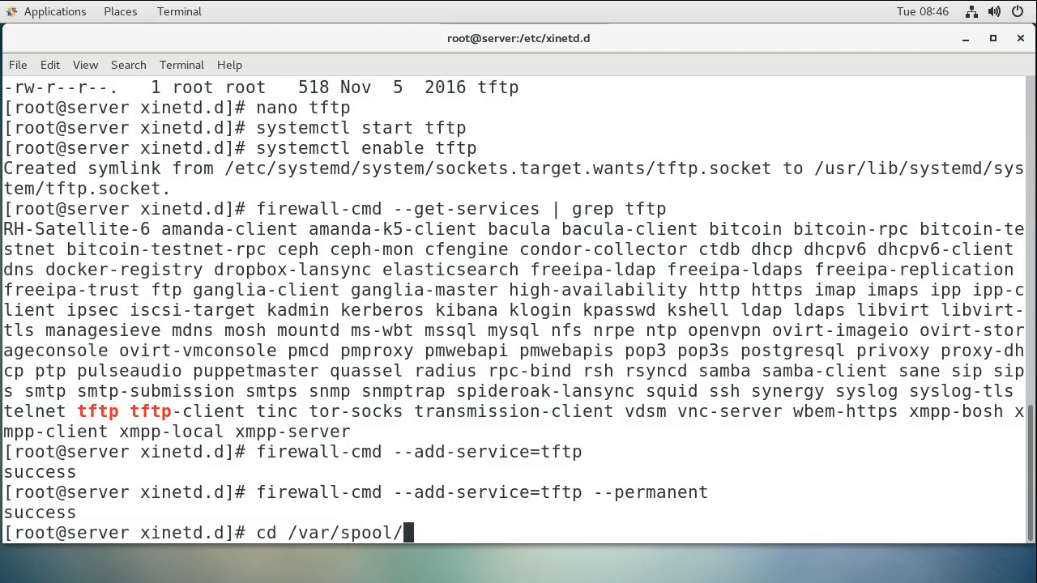
{"action": "type", "text": "tft"}
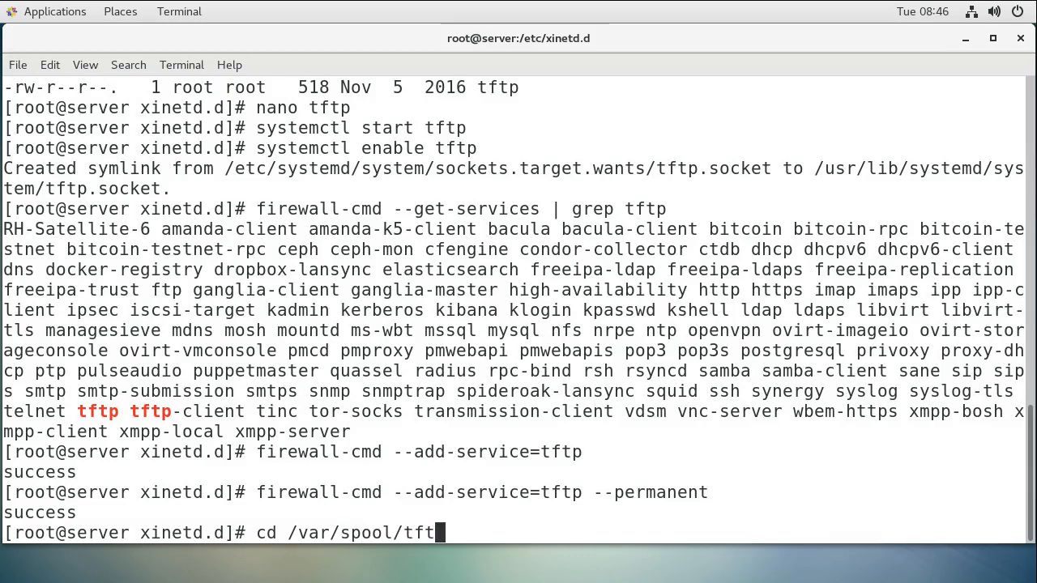
{"action": "key", "text": "BackSpace"}
{"action": "key", "text": "BackSpace"}
{"action": "key", "text": "BackSpace"}
{"action": "key", "text": "BackSpace"}
{"action": "key", "text": "BackSpace"}
{"action": "key", "text": "BackSpace"}
{"action": "key", "text": "BackSpace"}
{"action": "key", "text": "BackSpace"}
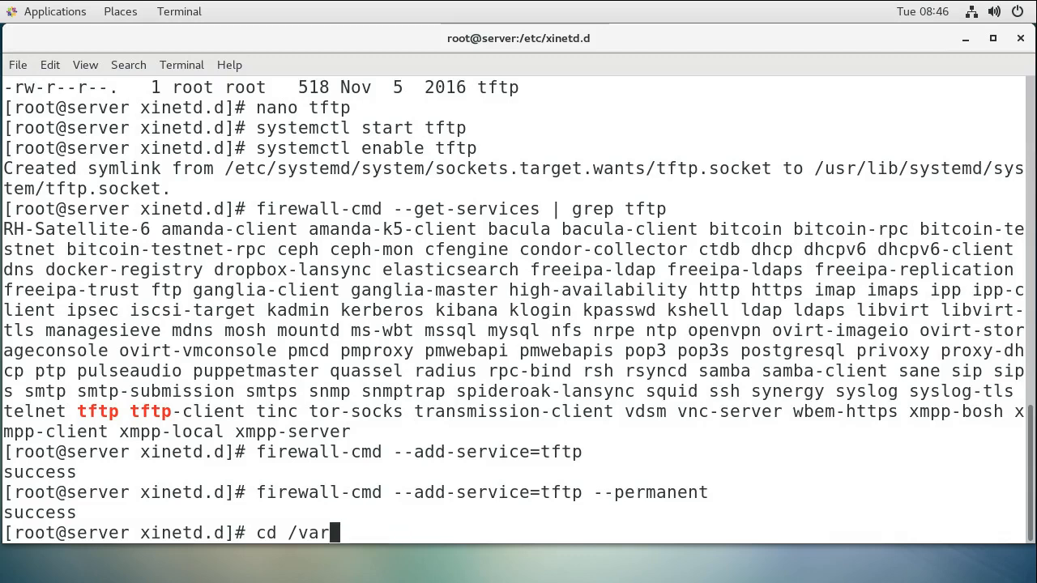
{"action": "key", "text": "BackSpace"}
{"action": "key", "text": "BackSpace"}
{"action": "key", "text": "BackSpace"}
{"action": "type", "text": "cat /et"}
{"action": "type", "text": "c/xinetd.d/"}
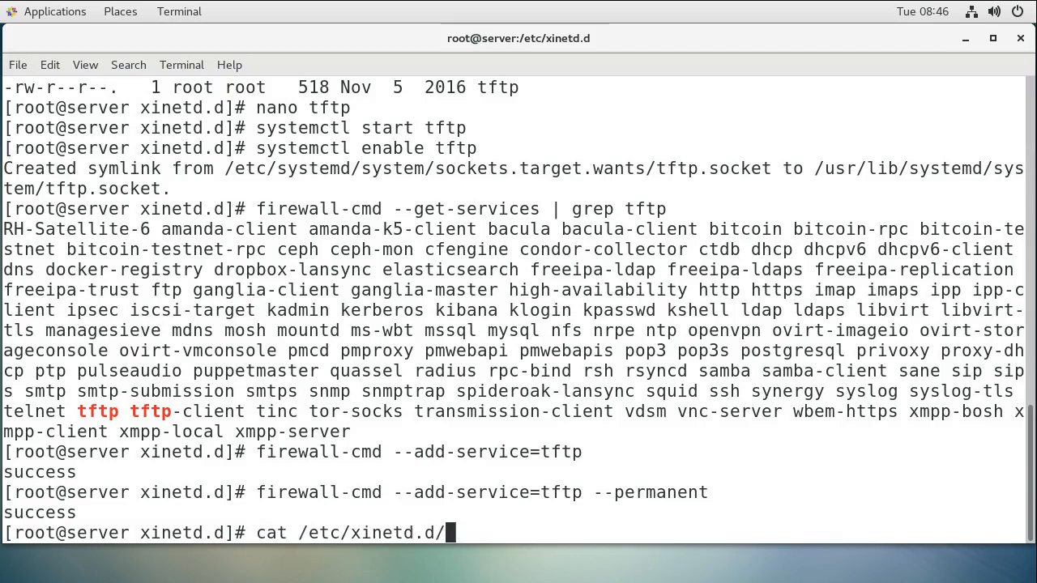
{"action": "type", "text": "tftp"}
- Print /etc/xinetd.d/tftp with cat and highlight the served directory /var/lib/tftpboot
{"action": "key", "text": "Return"}
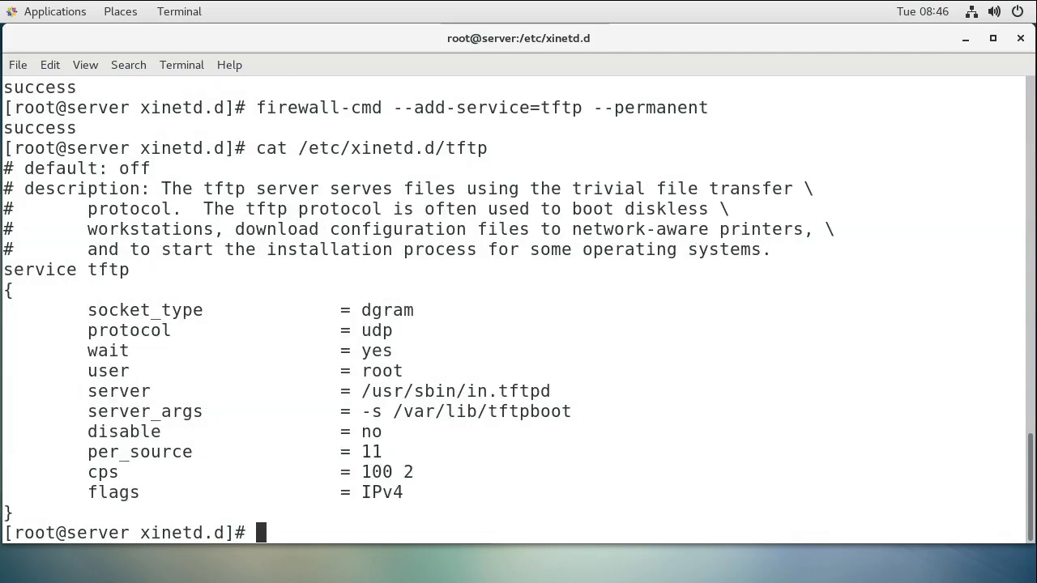
{"action": "mouse_move", "coordinate": [393, 411]}
{"action": "left_mouse_down"}
{"action": "mouse_move", "coordinate": [48, 451]}
{"action": "mouse_move", "coordinate": [571, 411]}
{"action": "left_mouse_up"}
{"action": "left_click", "coordinate": [570, 411]}
{"action": "type", "text": "cd /var/l"}
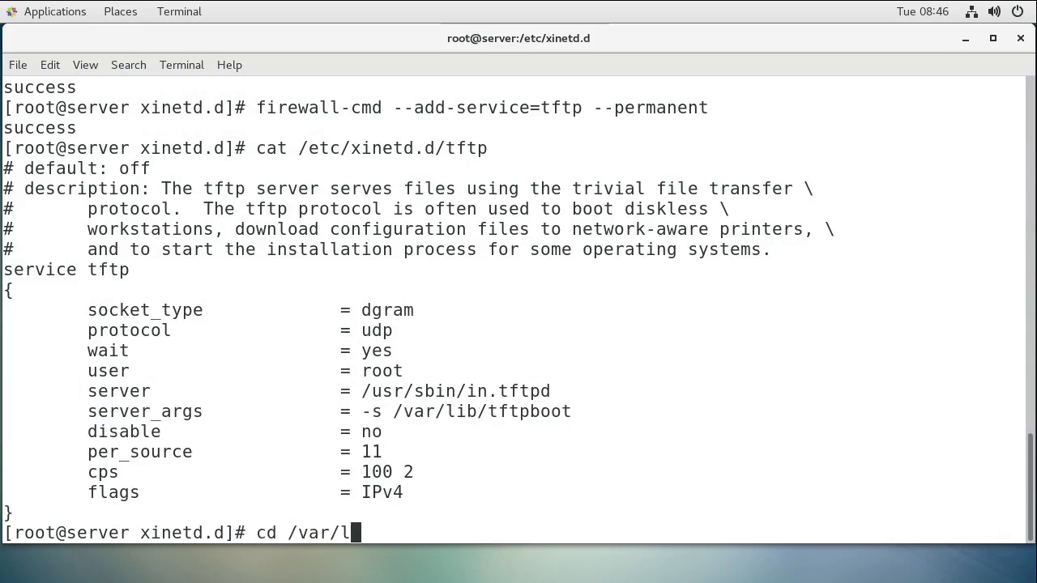
{"action": "type", "text": "ib/t"}
- Change into /var/lib/tftpboot/ and list it with 'ls -al' and 'ls -Z'
{"action": "key", "text": "Tab"}
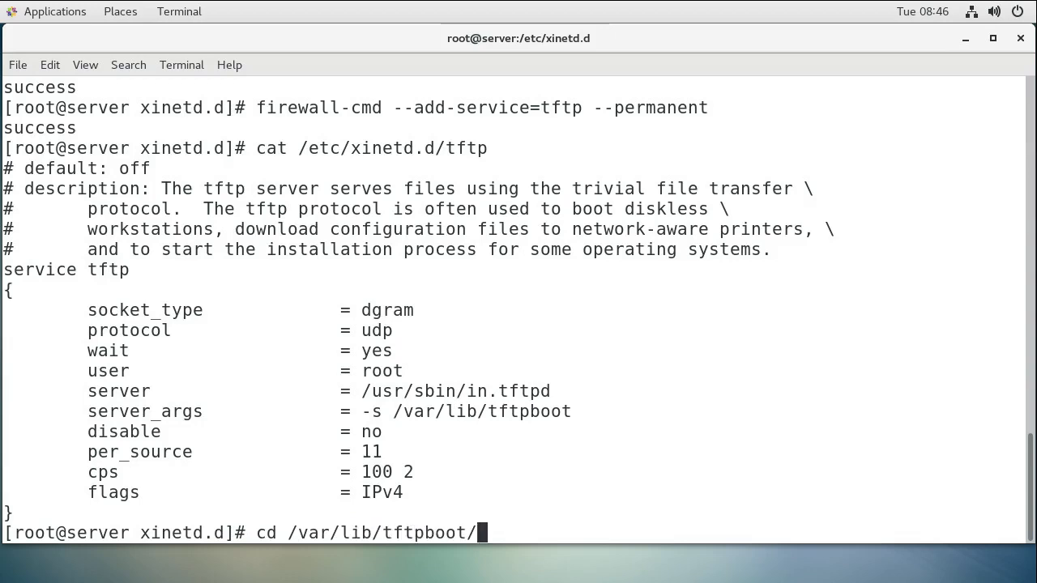
{"action": "key", "text": "Return"}
{"action": "type", "text": "ls -al"}
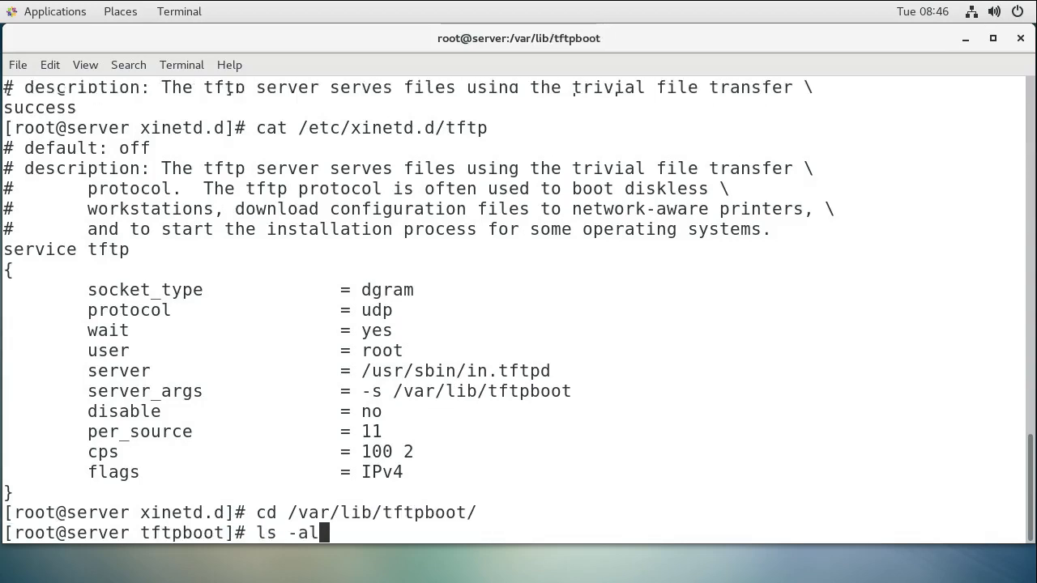
{"action": "key", "text": "Return"}
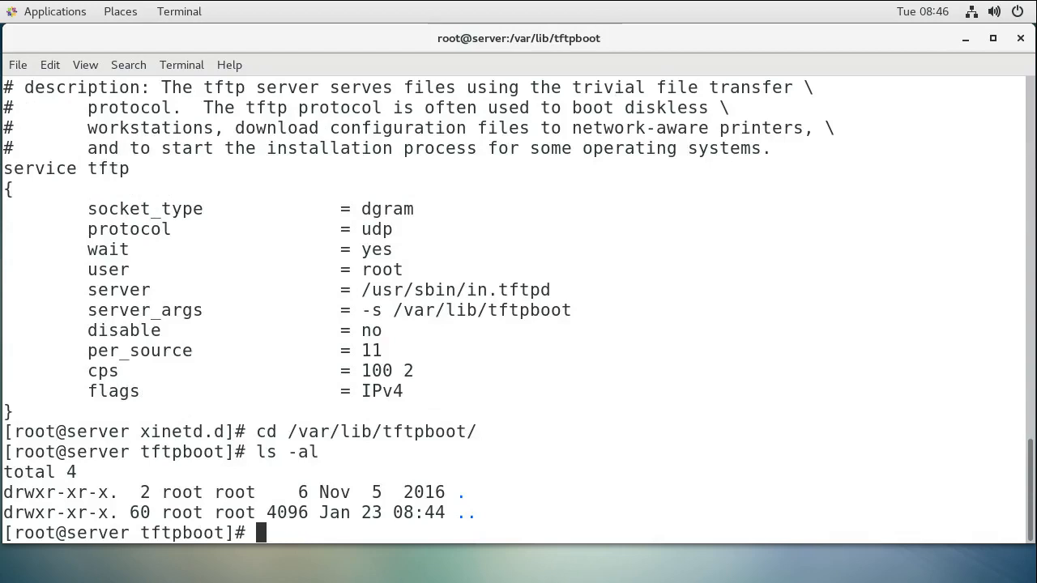
{"action": "type", "text": "ls -"}
{"action": "type", "text": "Z"}
{"action": "key", "text": "Return"}
- Run 'ls -aZ' and highlight the tftpdir_rw_t SELinux context in the listing
{"action": "key", "text": "Up"}
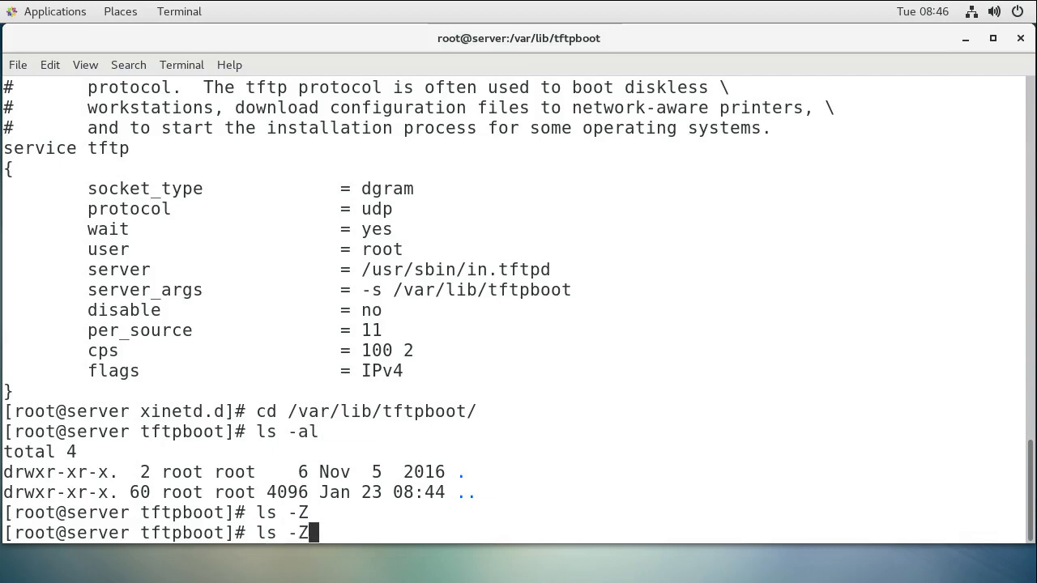
{"action": "key", "text": "Left"}
{"action": "type", "text": "a"}
{"action": "key", "text": "Return"}
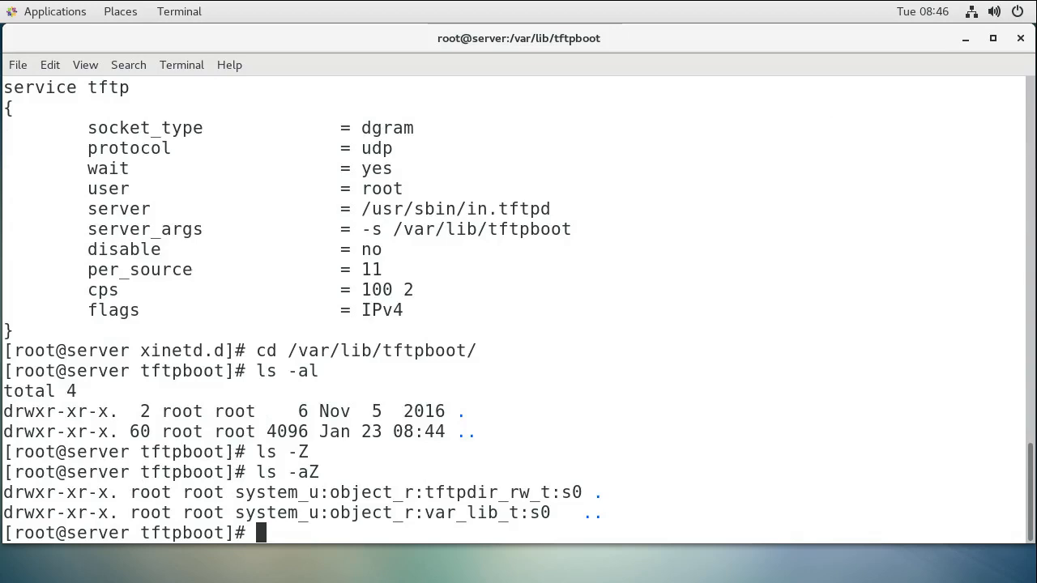
{"action": "left_click_drag", "start_coordinate": [424, 492], "coordinate": [551, 492]}
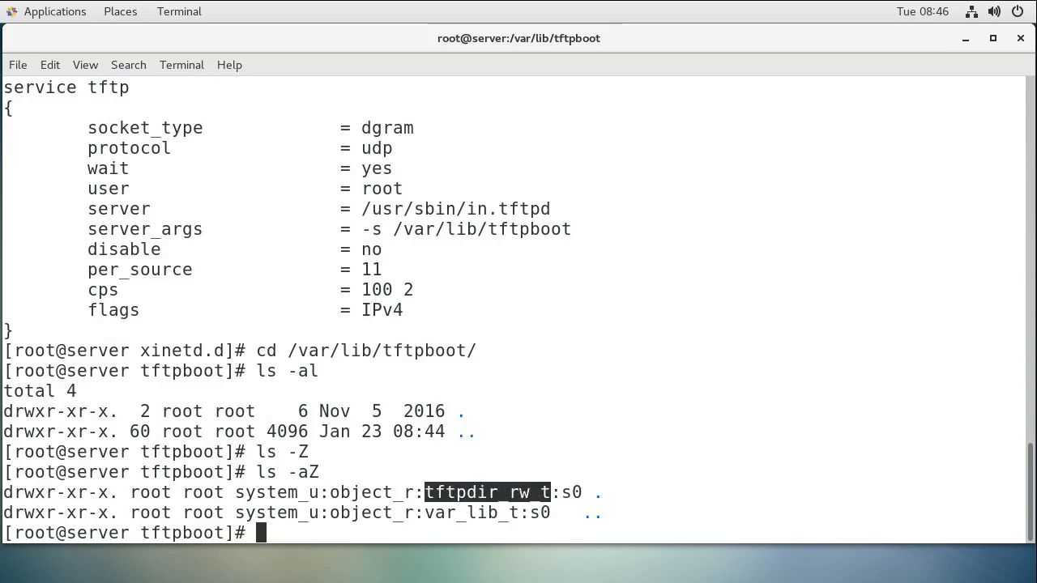
{"action": "left_click", "coordinate": [486, 405]}
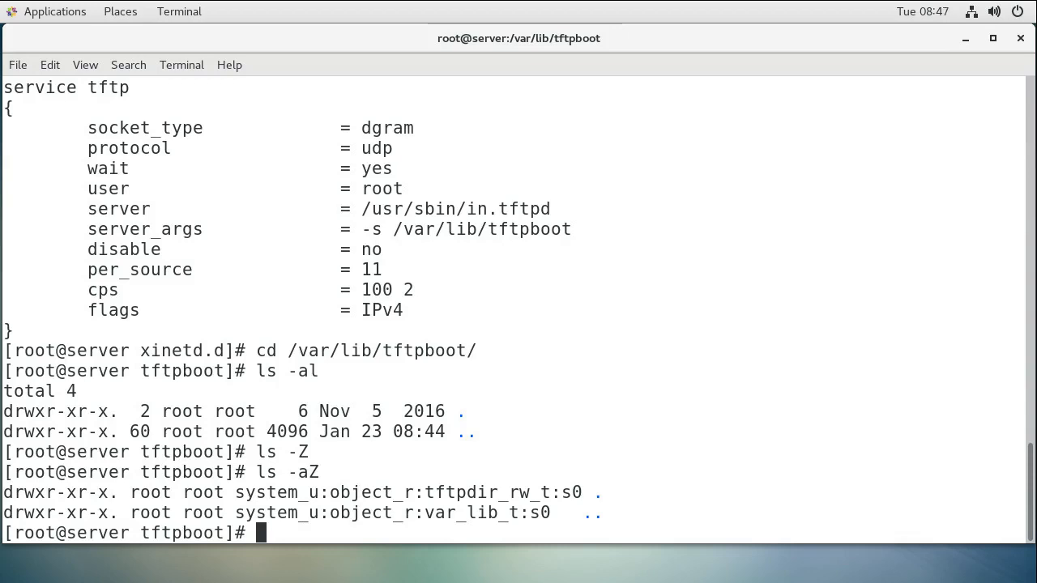
{"action": "type", "text": "echo "}
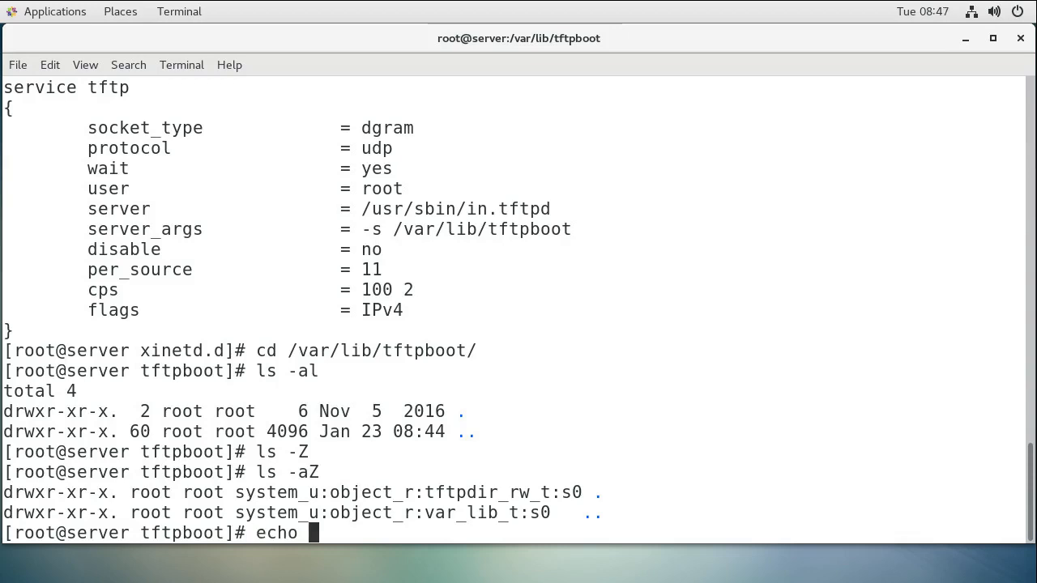
{"action": "type", "text": "testfil"}
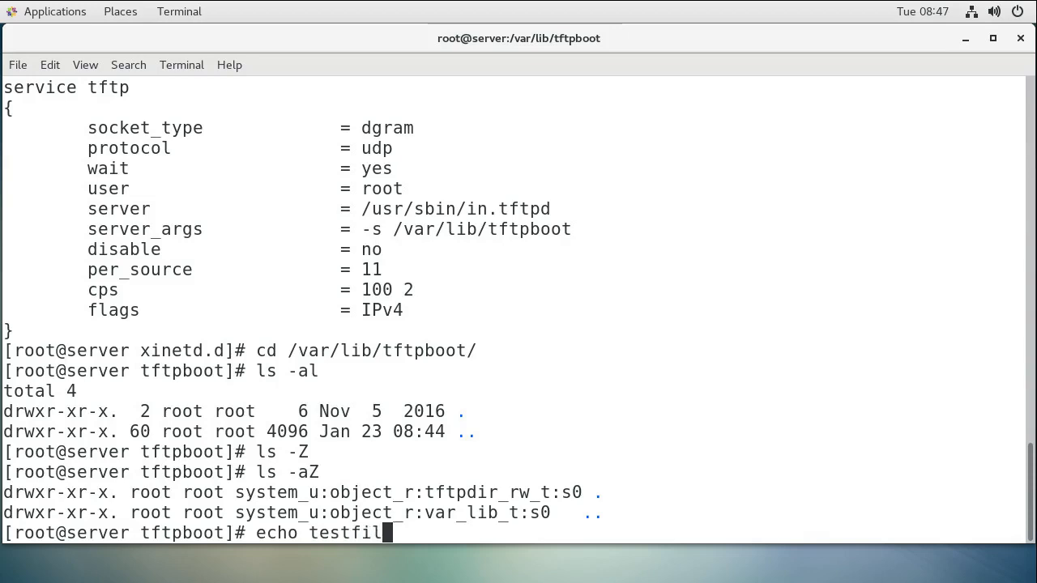
{"action": "type", "text": "e.txt"}
- Create testfile.txt with 'echo hello > testfile.txt' and check its context with 'ls -Z'
{"action": "key", "text": "Left"}
{"action": "key", "text": "alt+b"}
{"action": "key", "text": "alt+b"}
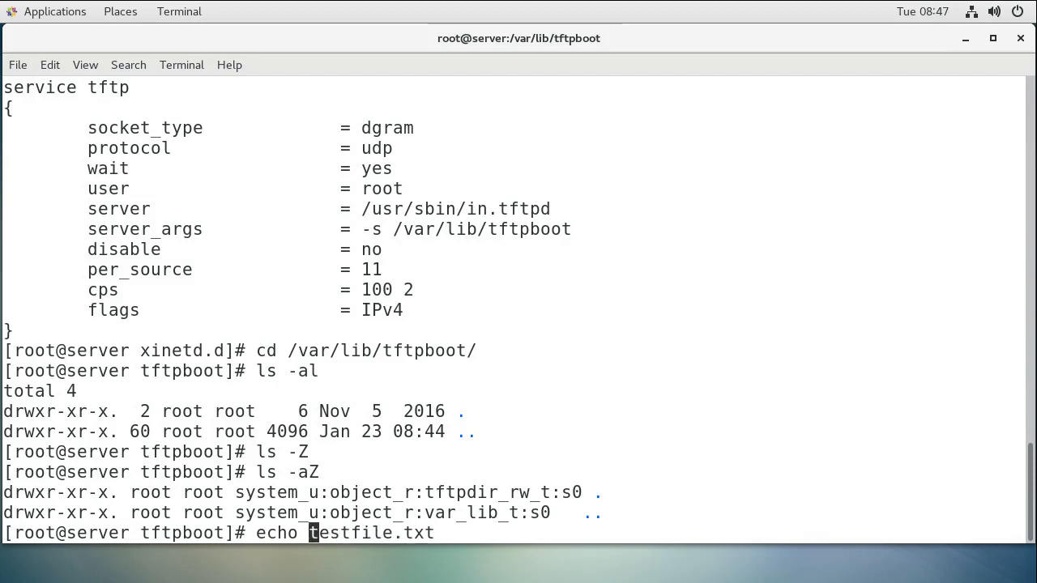
{"action": "type", "text": "hello"}
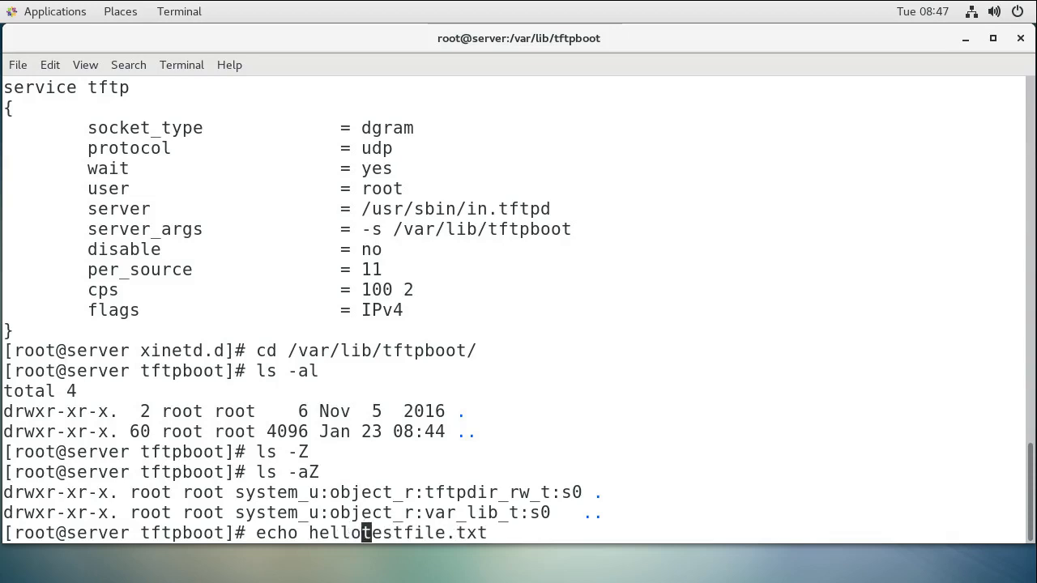
{"action": "type", "text": " >"}
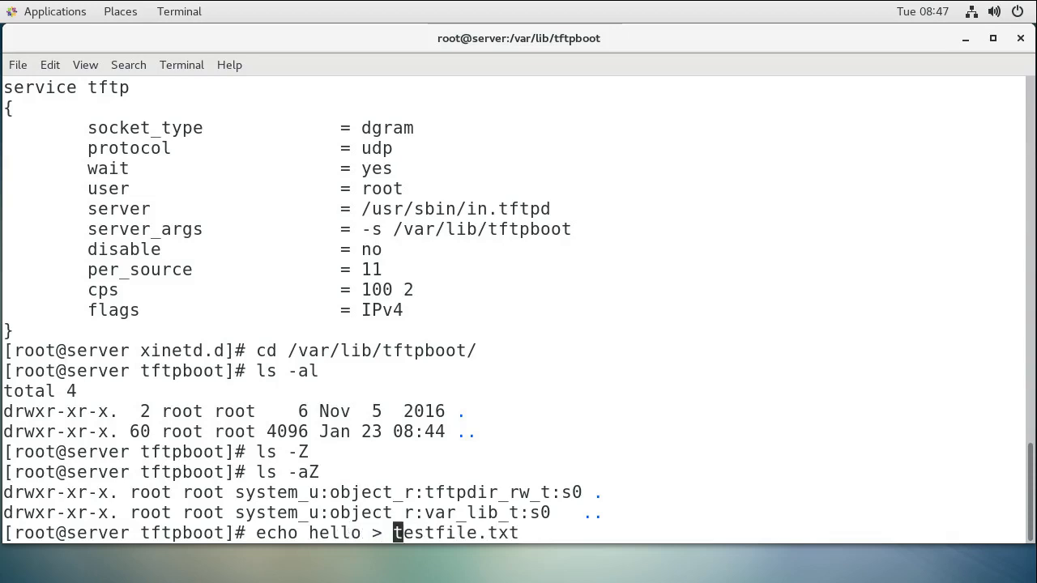
{"action": "key", "text": "Return"}
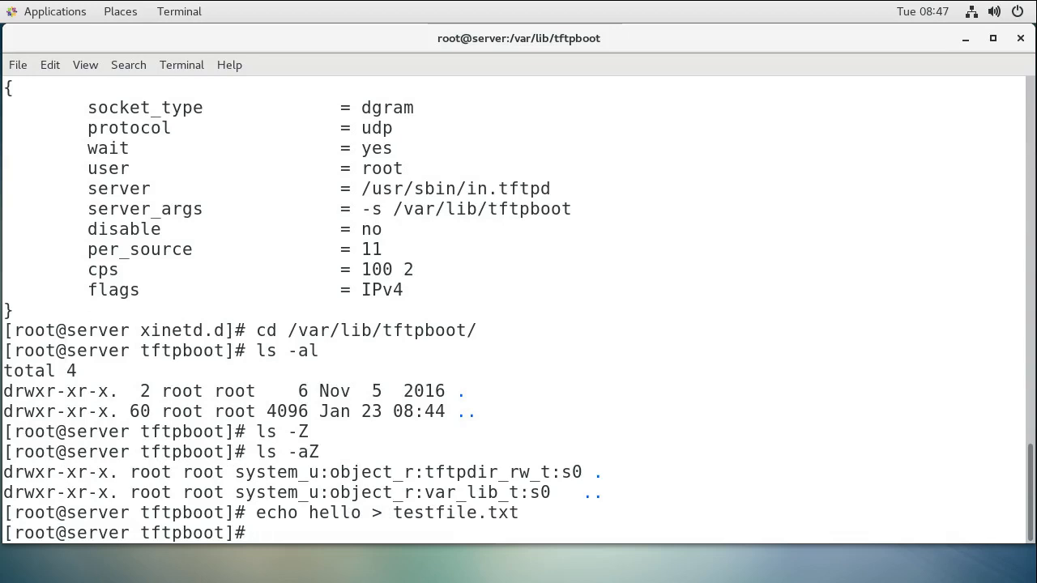
{"action": "type", "text": "ls -Z"}
{"action": "key", "text": "Return"}
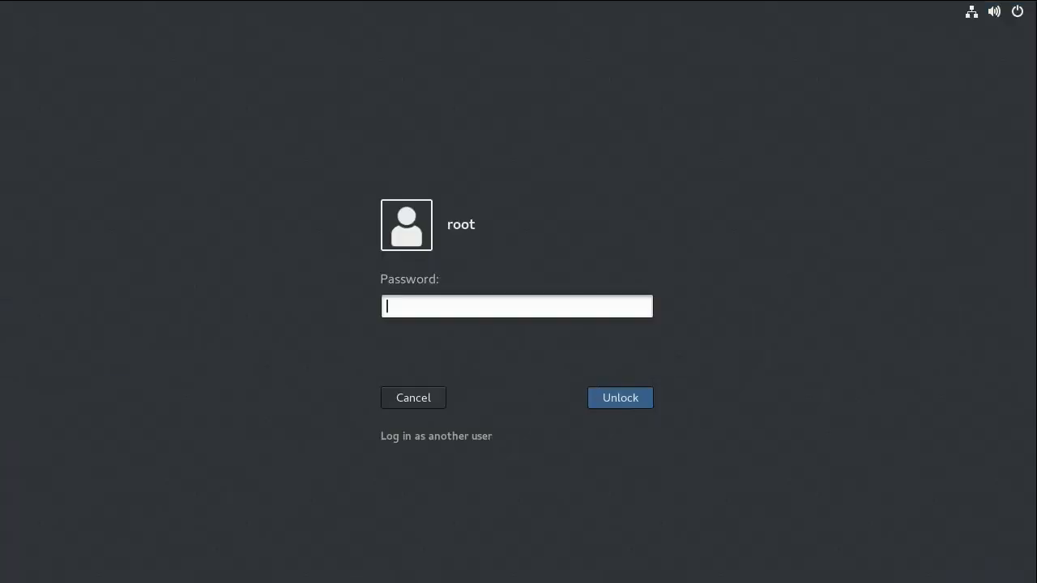
{"action": "type", "text": "••"}
{"action": "type", "text": "•••••"}
- Unlock the session with the root password to reveal the client's terminal
{"action": "key", "text": "Return"}
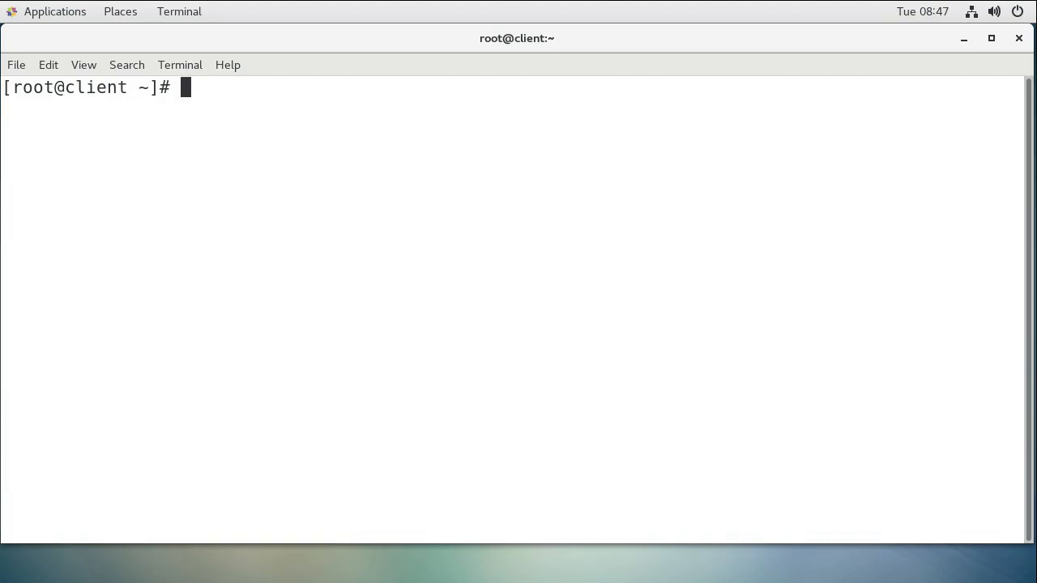
{"action": "type", "text": "yum install t"}
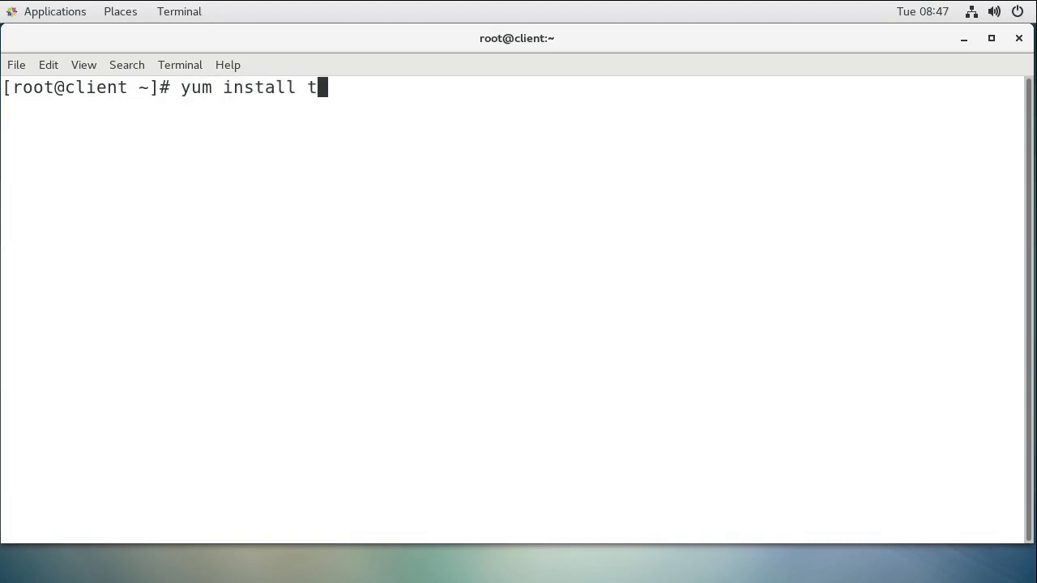
{"action": "type", "text": "ftp"}
- Install the tftp client with yum install tftp, answering y at the prompt
{"action": "key", "text": "Return"}
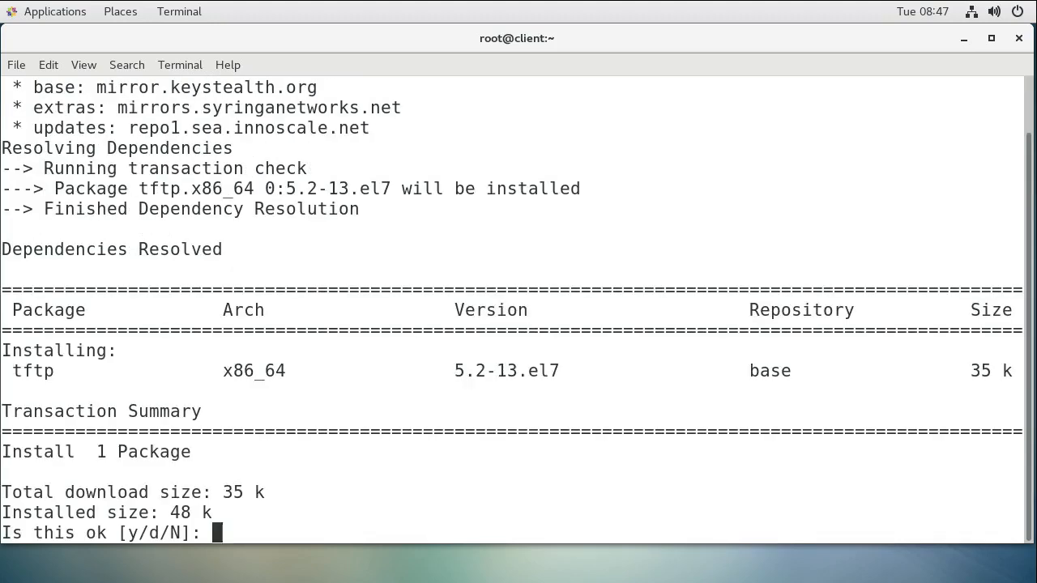
{"action": "type", "text": "y"}
{"action": "key", "text": "Return"}
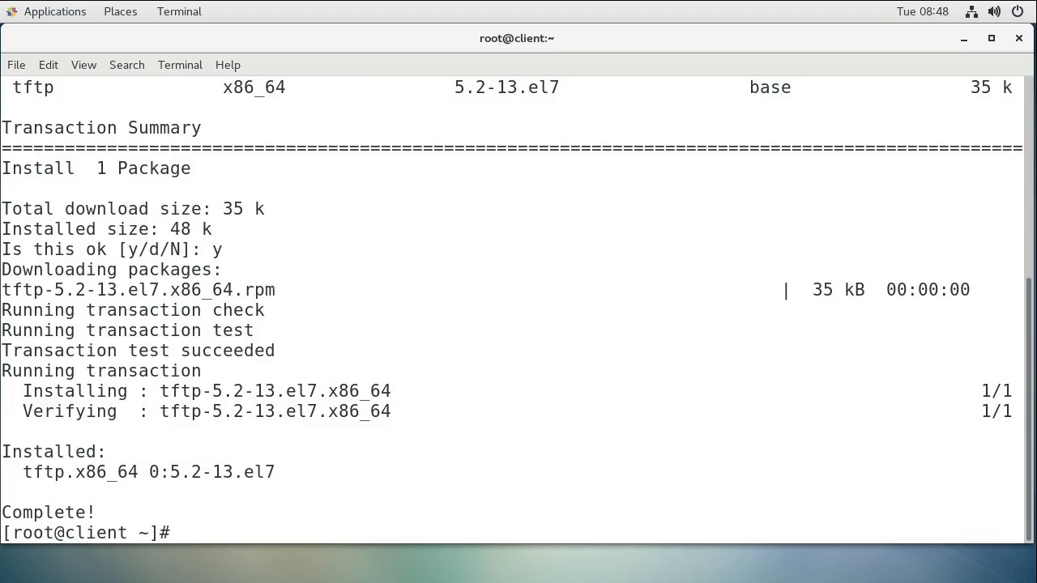
{"action": "type", "text": "tftp"}
{"action": "type", "text": "server.e"}
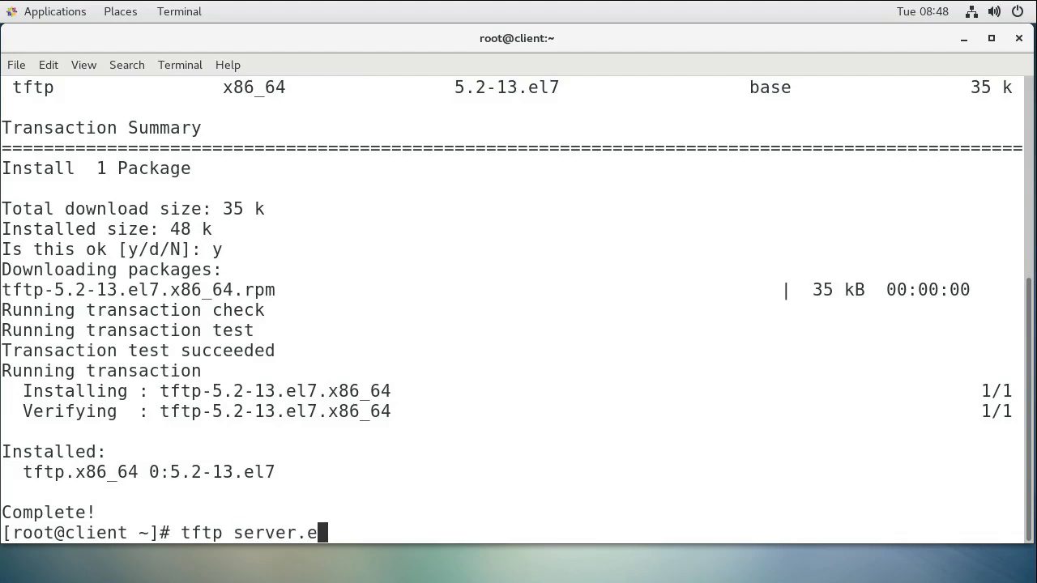
{"action": "type", "text": "xample.com"}
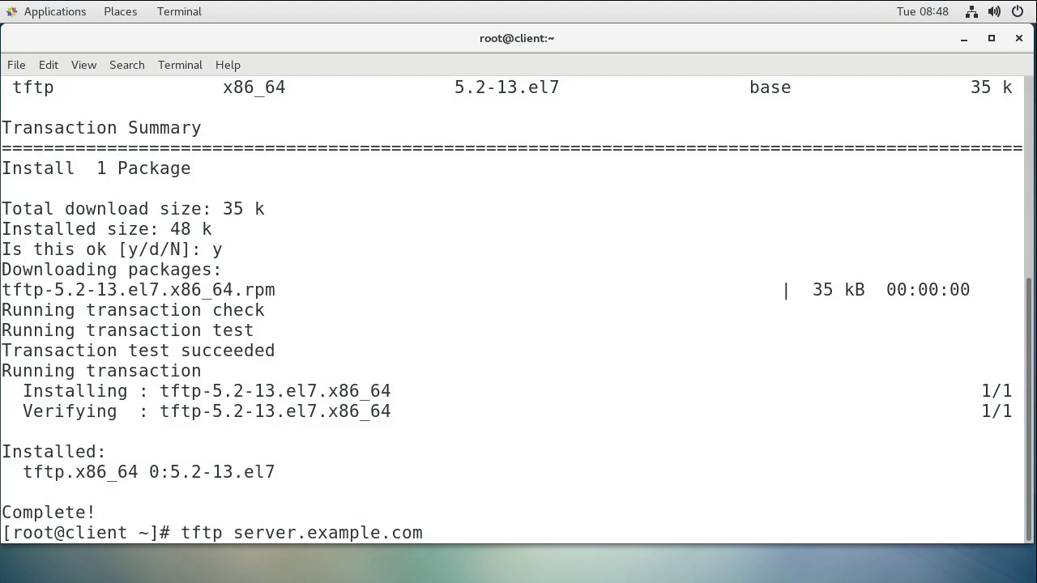
- Connect to server.example.com over tftp, show the ? command list, then switch to the server window
{"action": "key", "text": "Return"}
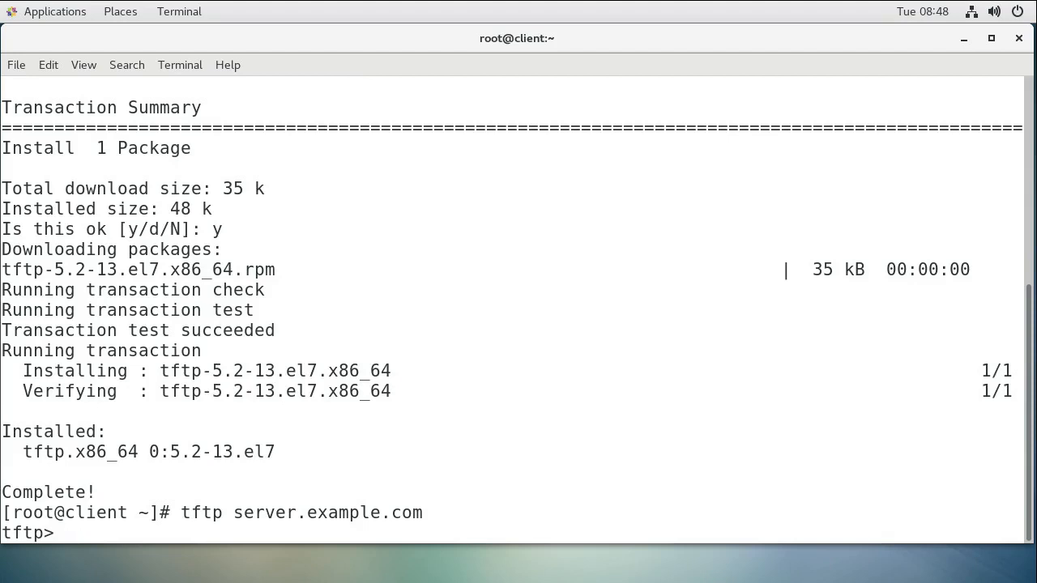
{"action": "type", "text": "?"}
{"action": "key", "text": "Return"}
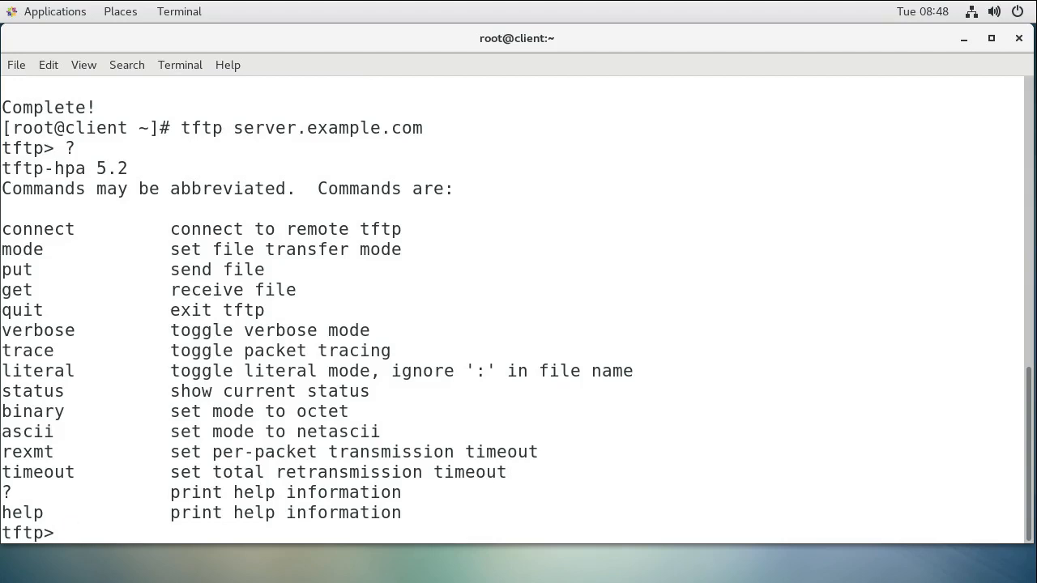
{"action": "key", "text": "alt+Tab"}
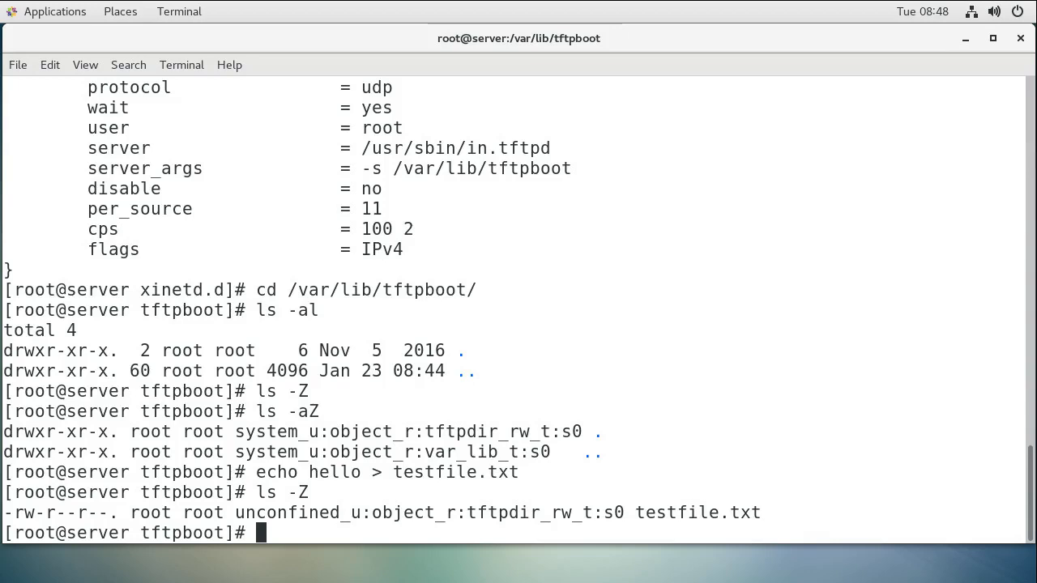
- Back in the client session, run get testfile.txt, then Ctrl+C out of the hung transfer
{"action": "key", "text": "alt+Tab"}
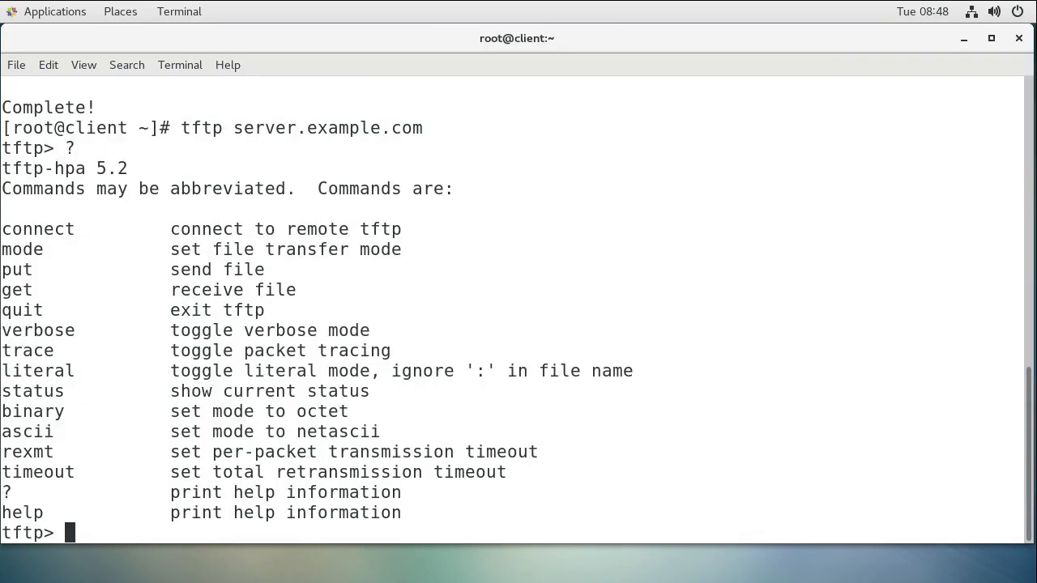
{"action": "type", "text": "get "}
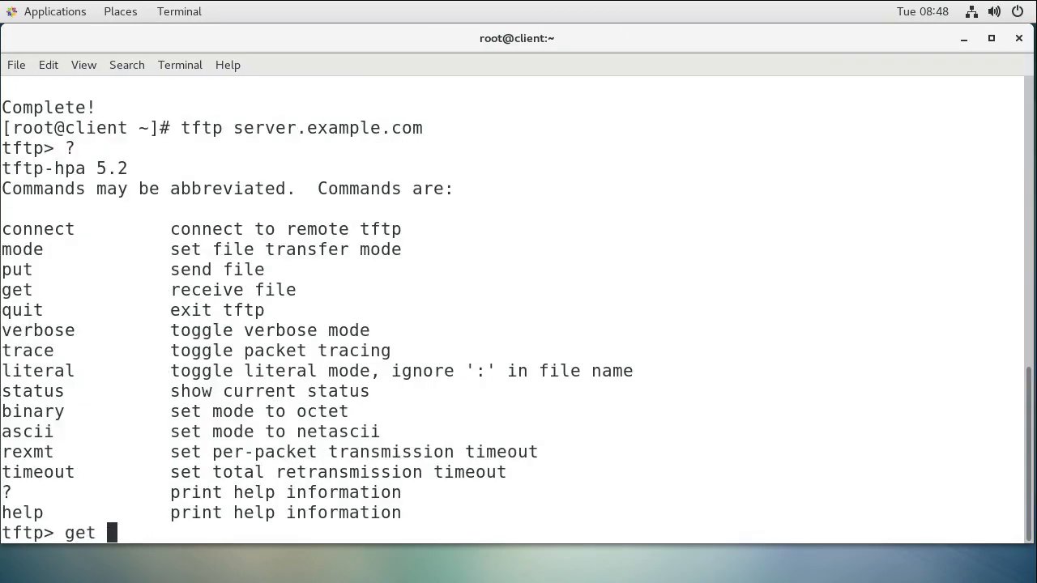
{"action": "type", "text": "testfile."}
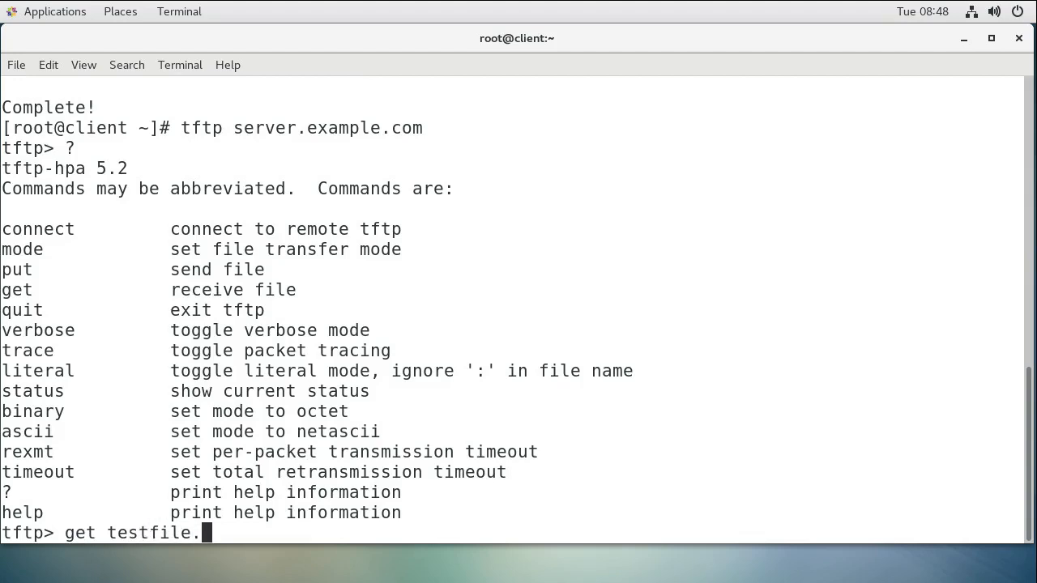
{"action": "type", "text": "txt"}
{"action": "key", "text": "Return"}
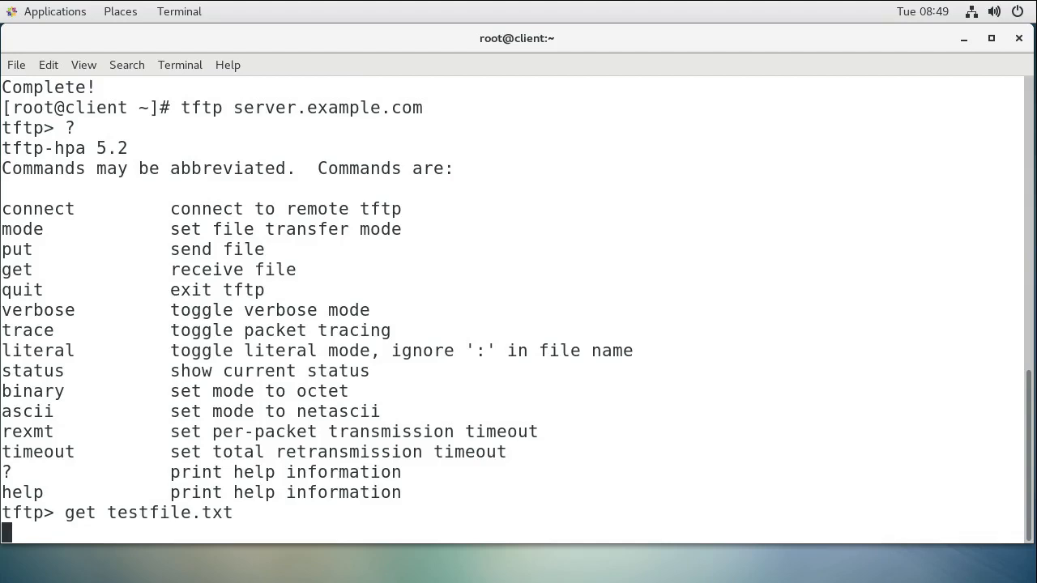
{"action": "key", "text": "ctrl+c"}
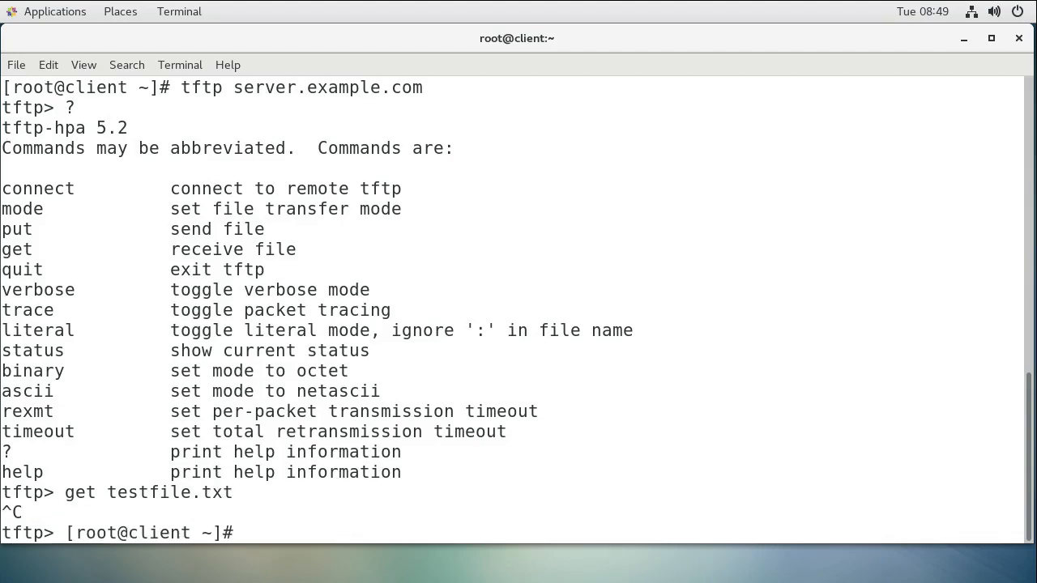
{"action": "type", "text": "fir"}
{"action": "type", "text": "ewall-cm"}
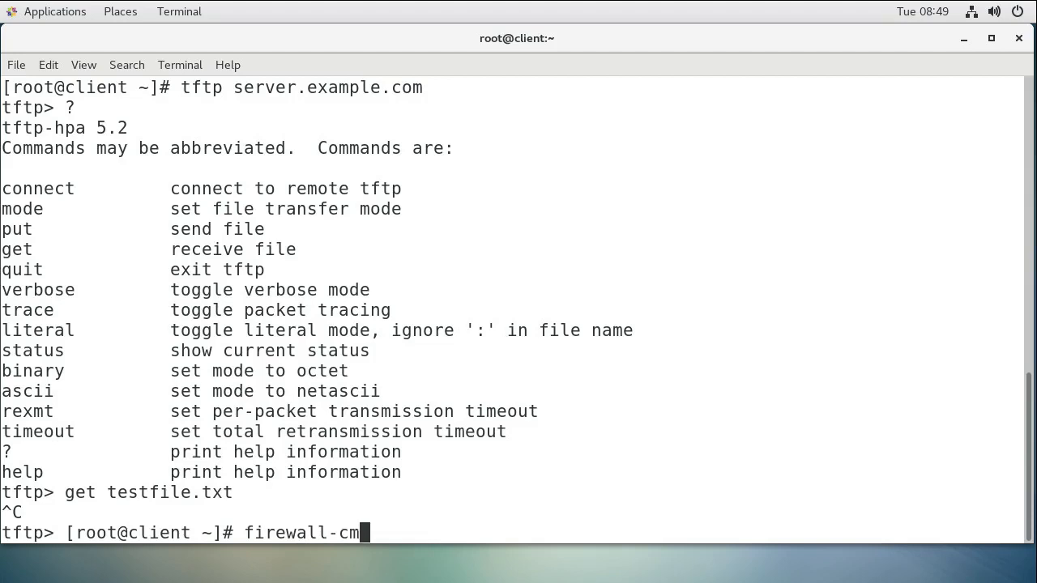
{"action": "type", "text": "d --a"}
{"action": "type", "text": "dd-service"}
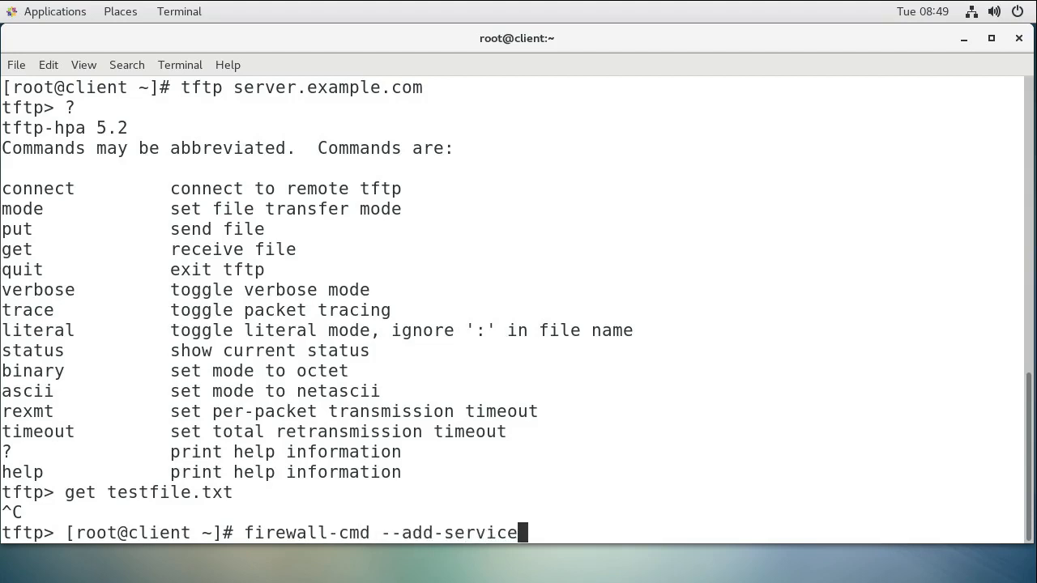
{"action": "type", "text": "=tftp-"}
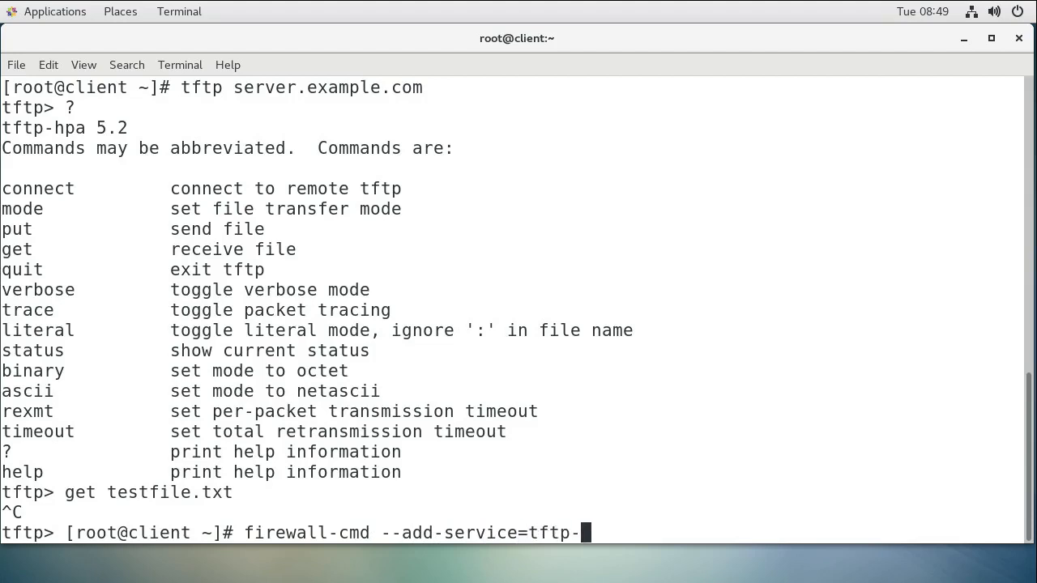
{"action": "type", "text": "clie"}
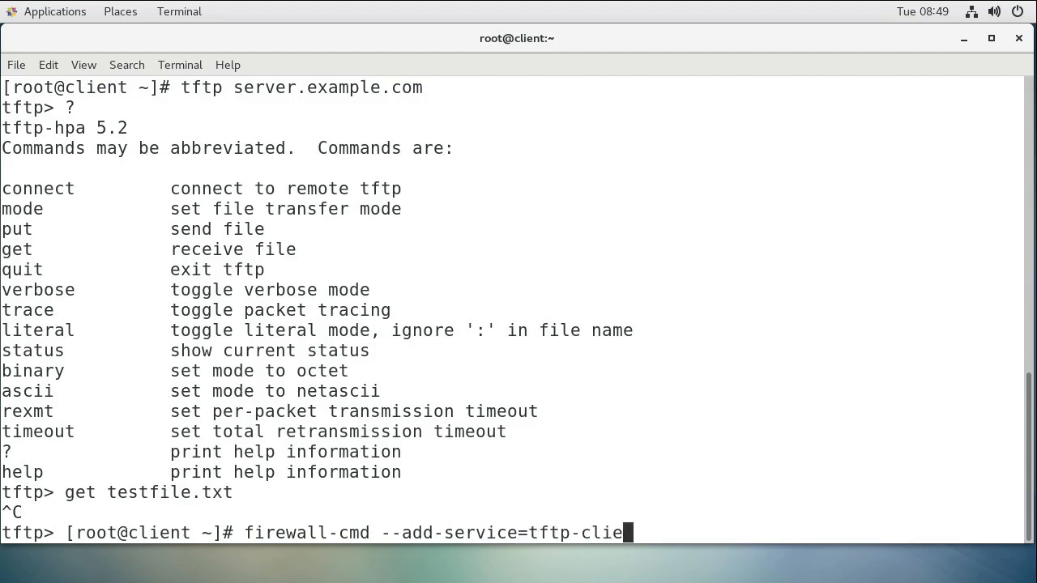
{"action": "type", "text": "nt"}
- Allow the tftp-client service at runtime with firewall-cmd --add-service=tftp-client
{"action": "key", "text": "Return"}
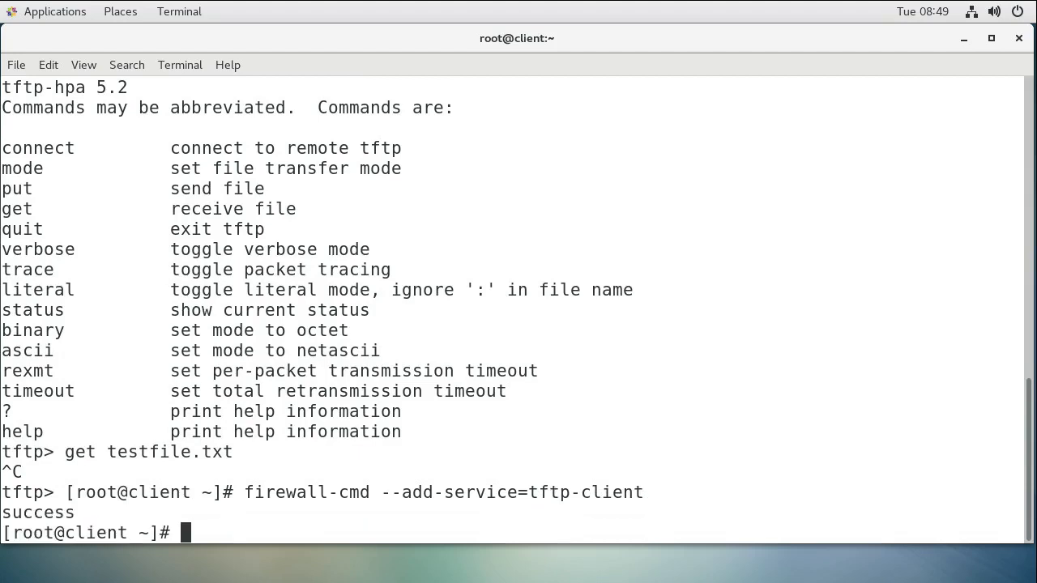
- Recall the command, fix the mistyped option and rerun it with --permanent, then step back through history
{"action": "key", "text": "Up"}
{"action": "type", "text": "--"}
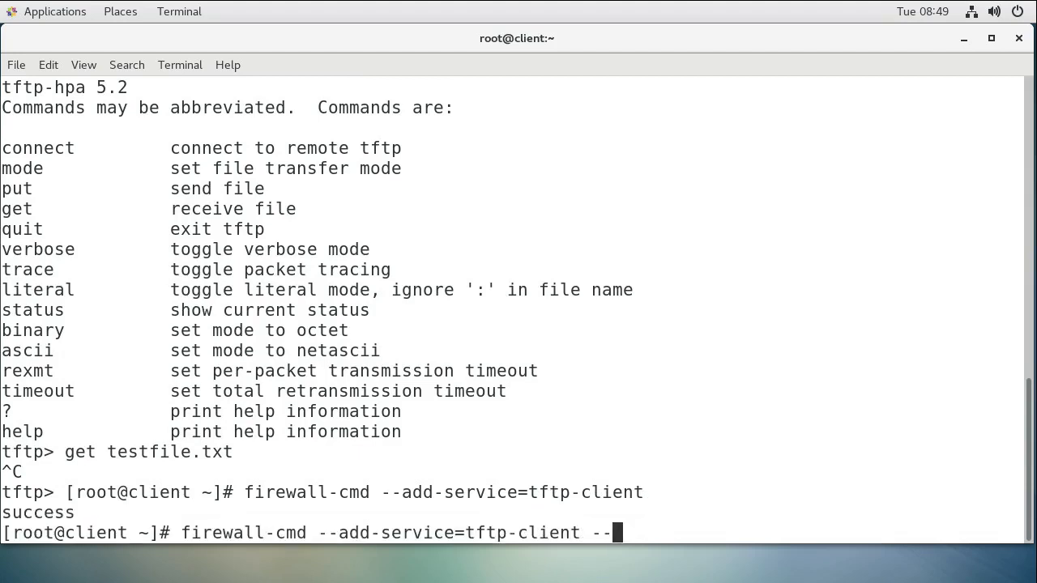
{"action": "type", "text": "permanene"}
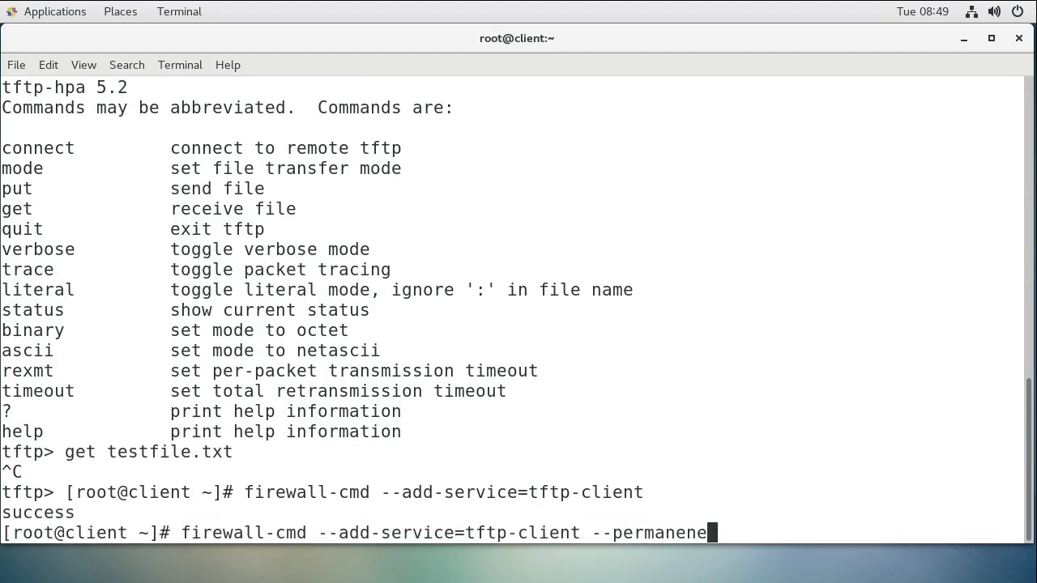
{"action": "key", "text": "BackSpace"}
{"action": "key", "text": "BackSpace"}
{"action": "type", "text": "n"}
{"action": "key", "text": "BackSpace"}
{"action": "key", "text": "BackSpace"}
{"action": "type", "text": "emn"}
{"action": "key", "text": "BackSpace"}
{"action": "key", "text": "BackSpace"}
{"action": "type", "text": "nt"}
{"action": "key", "text": "Return"}
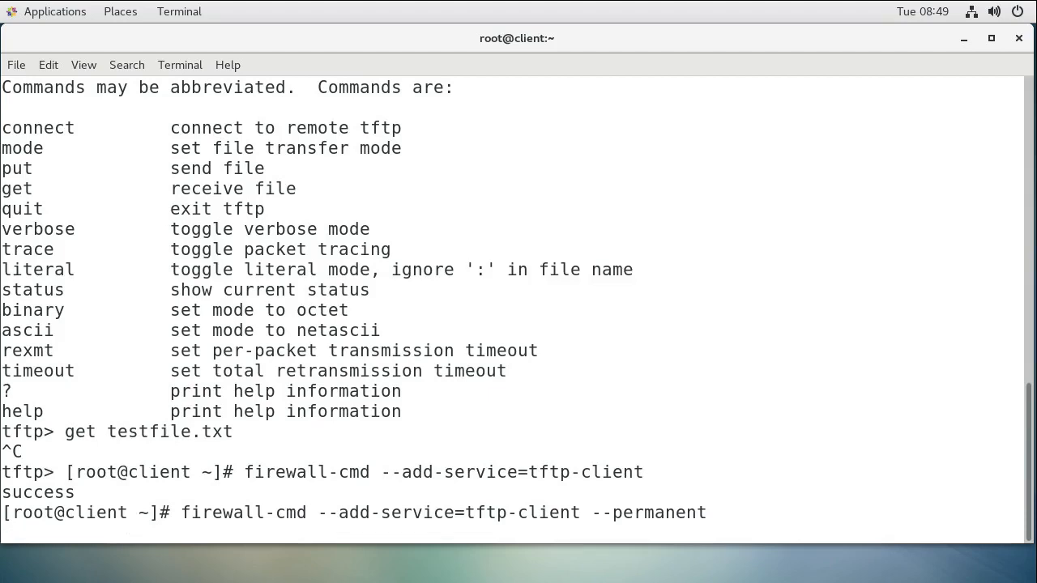
{"action": "key", "text": "Up"}
{"action": "key", "text": "ctrl+w"}
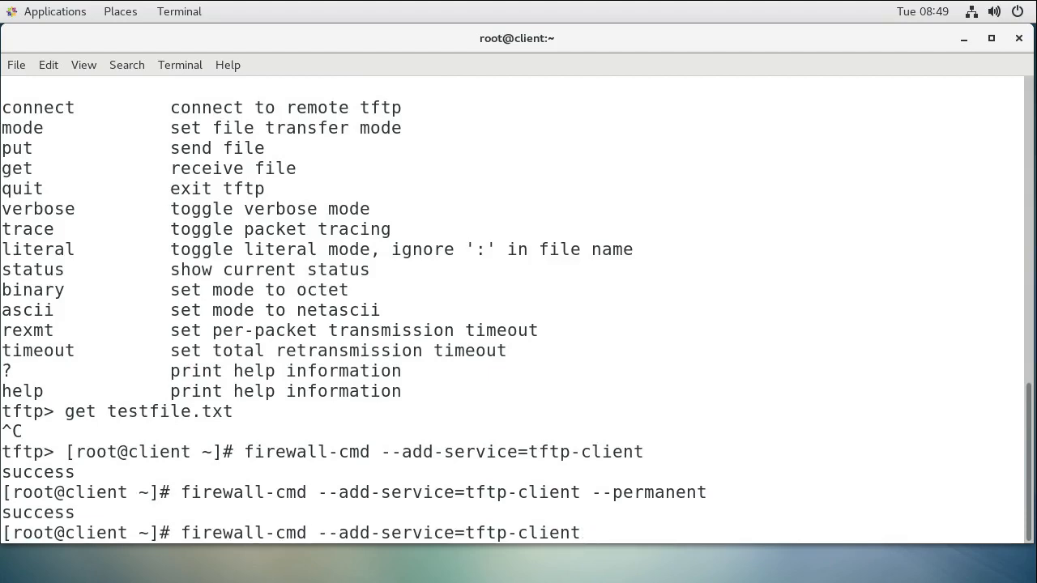
- Reconnect to server.example.com, get testfile.txt successfully, quit tftp, and run ls -al
{"action": "key", "text": "Up"}
{"action": "key", "text": "Return"}
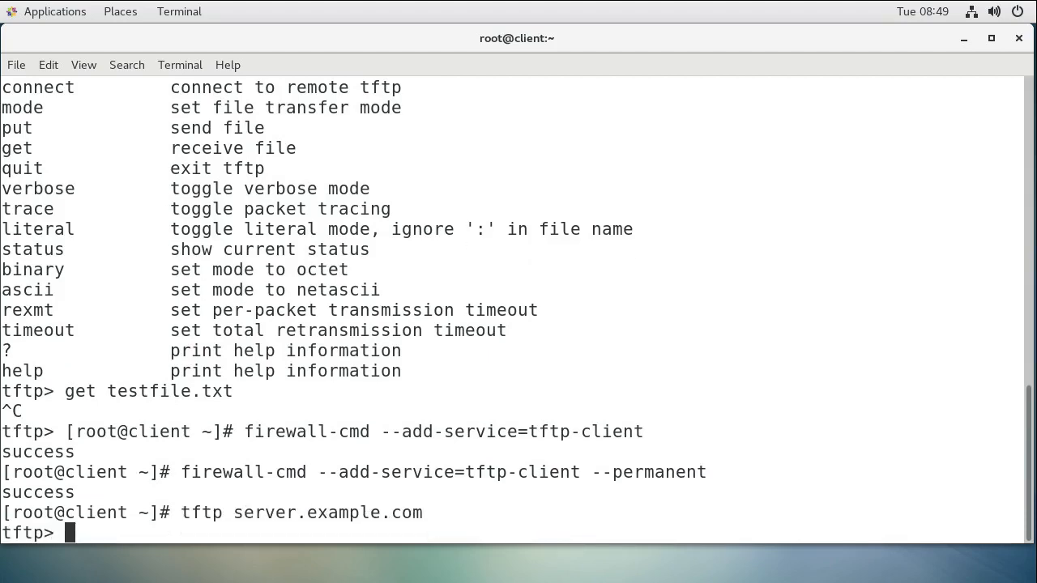
{"action": "type", "text": "get "}
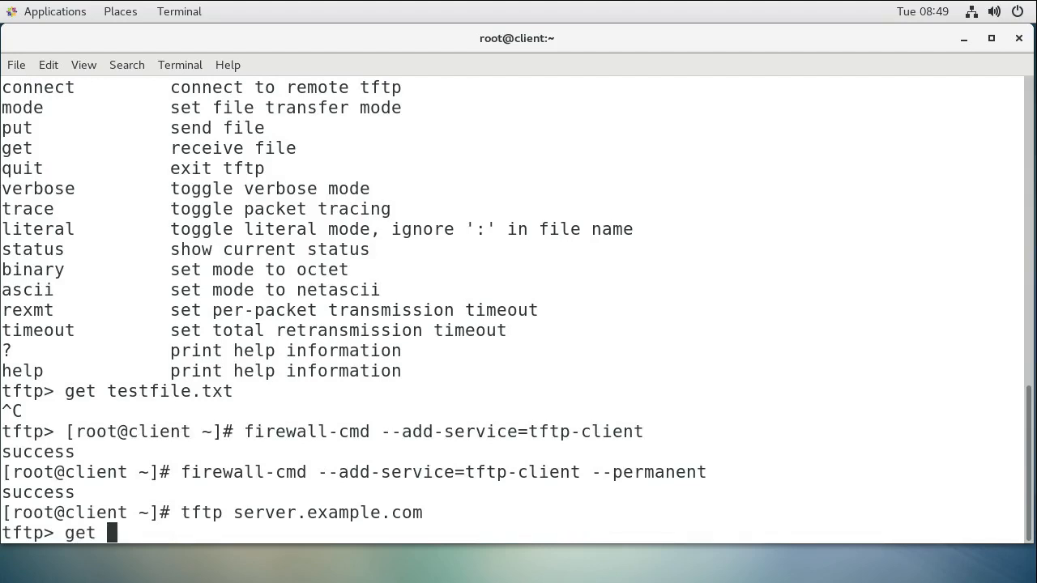
{"action": "type", "text": "test"}
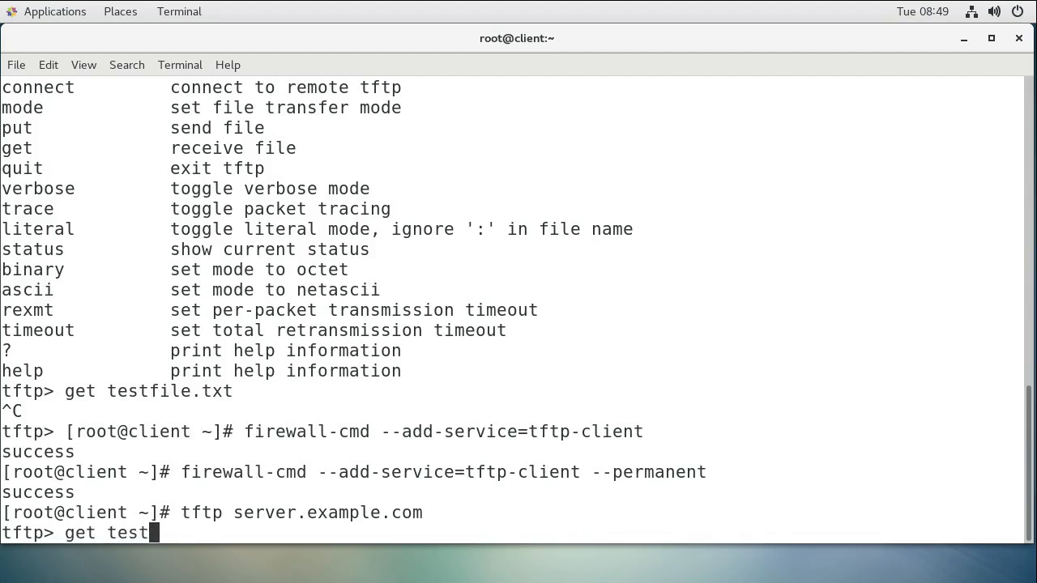
{"action": "type", "text": "file.txt"}
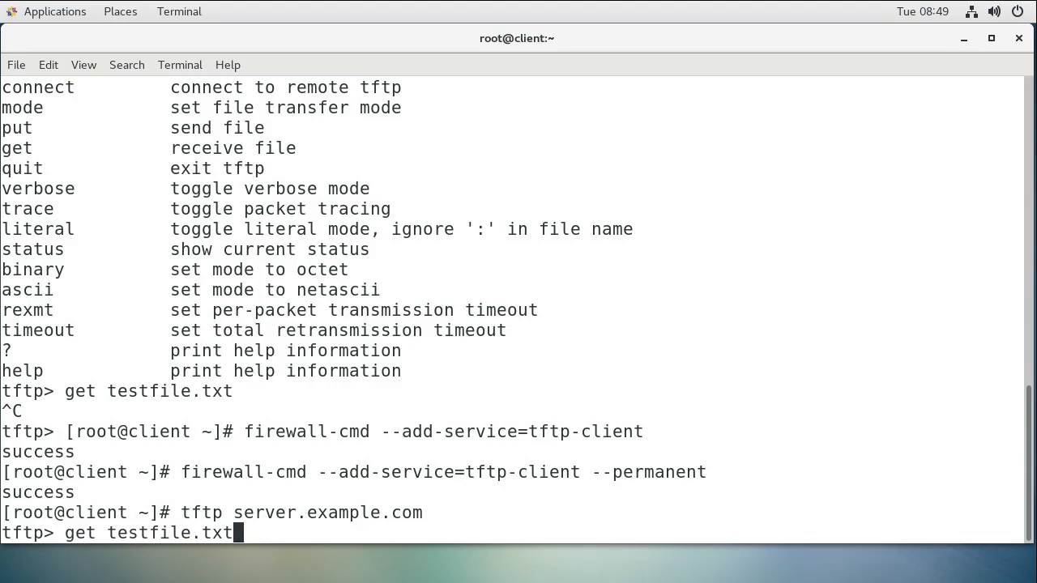
{"action": "key", "text": "Return"}
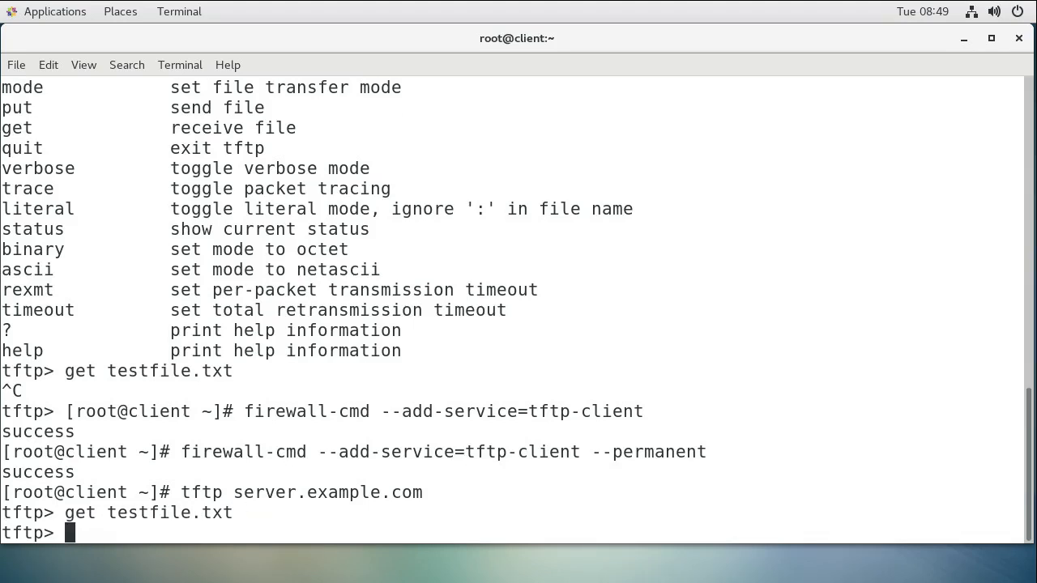
{"action": "type", "text": "quit"}
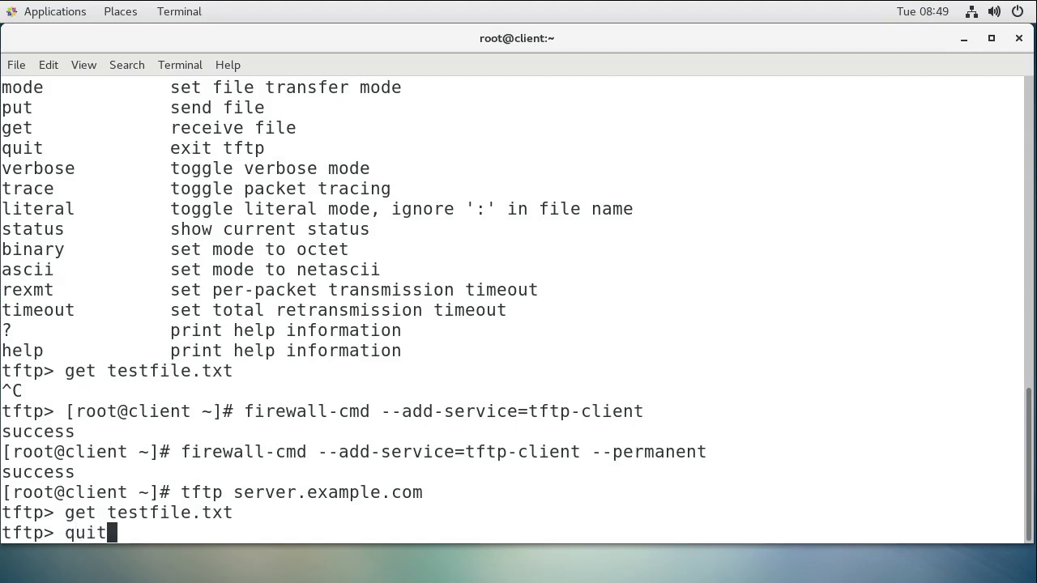
{"action": "key", "text": "Return"}
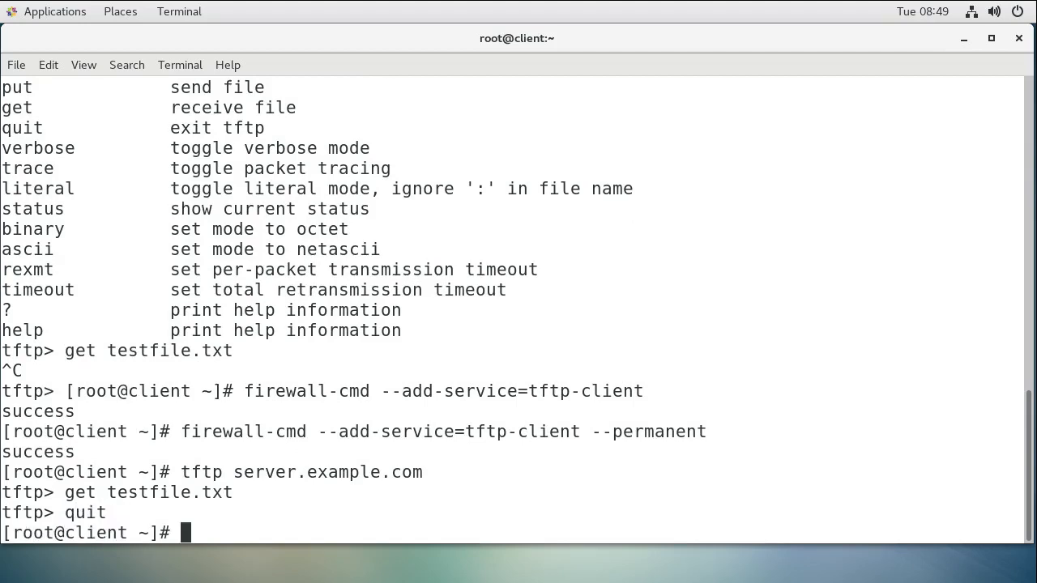
{"action": "type", "text": "ls -al"}
{"action": "key", "text": "Return"}
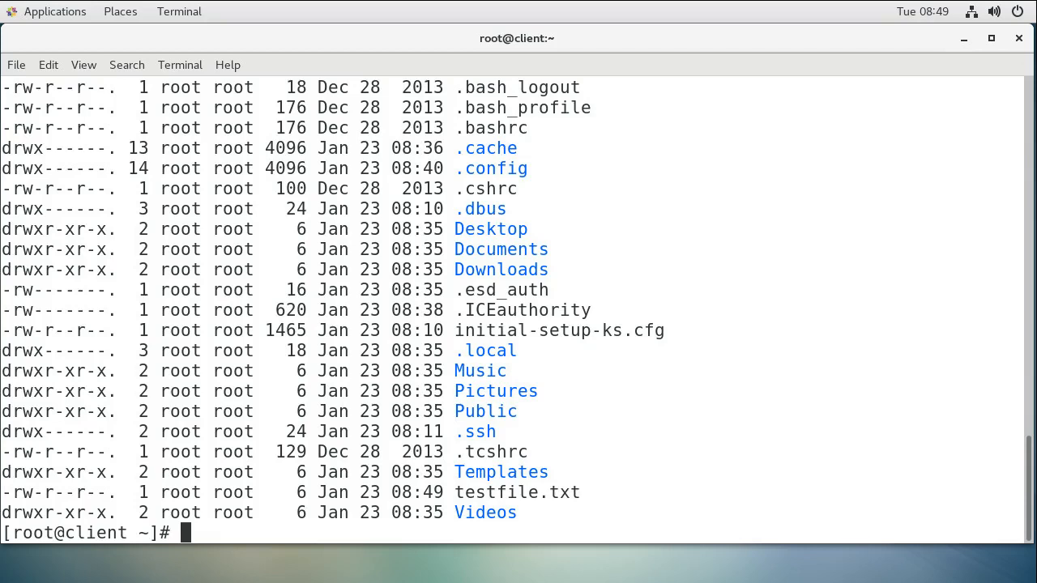
{"action": "type", "text": "ls -l"}
- Run ls -l, highlight testfile.txt in the listing, then cat testfile.txt to show hello
{"action": "key", "text": "Return"}
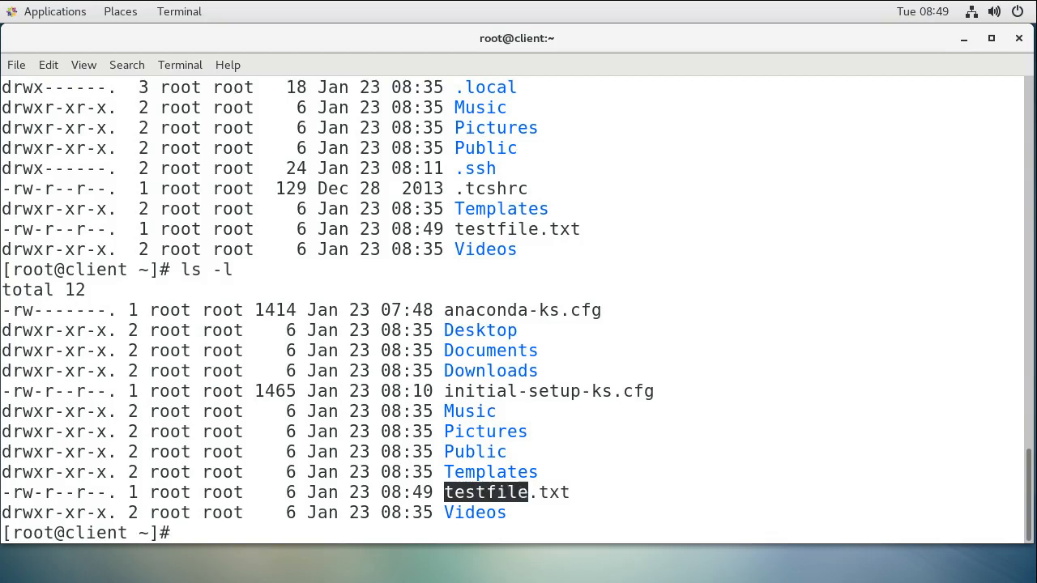
{"action": "left_click_drag", "start_coordinate": [444, 492], "coordinate": [570, 492]}
{"action": "left_click", "coordinate": [506, 492]}
{"action": "type", "text": "ca"}
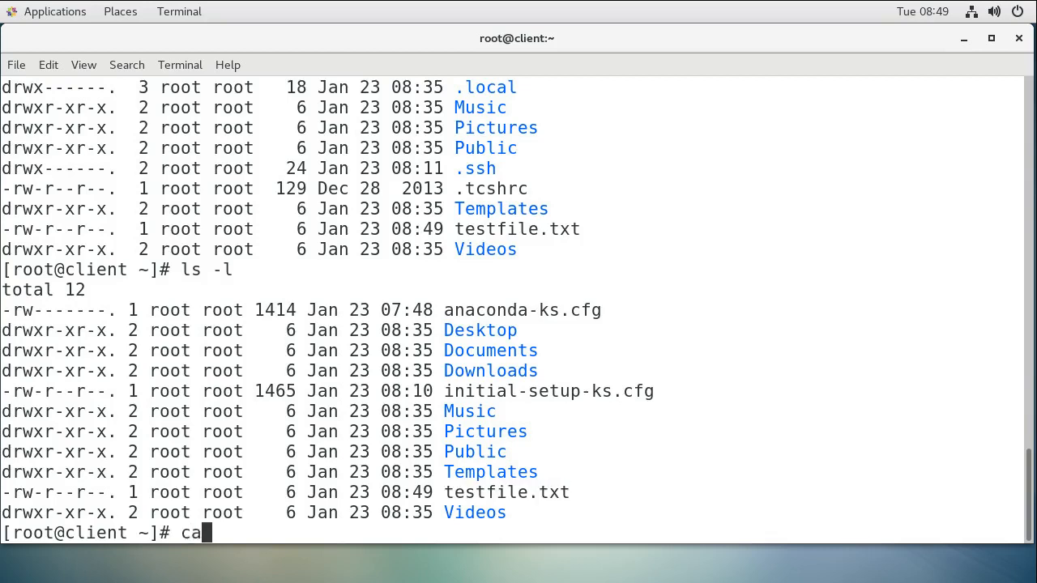
{"action": "type", "text": "t test"}
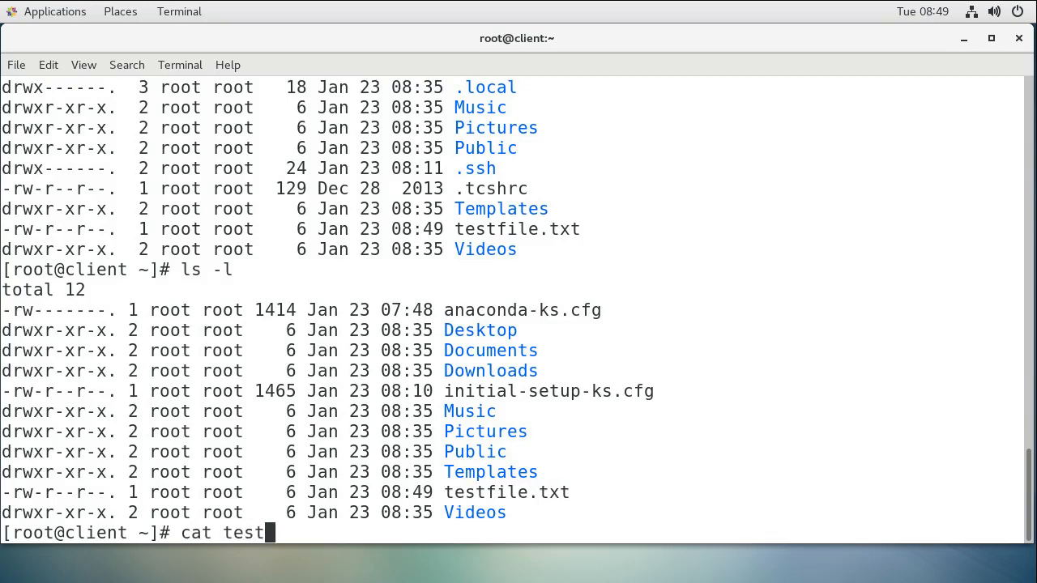
{"action": "type", "text": "file.txt"}
{"action": "key", "text": "Return"}
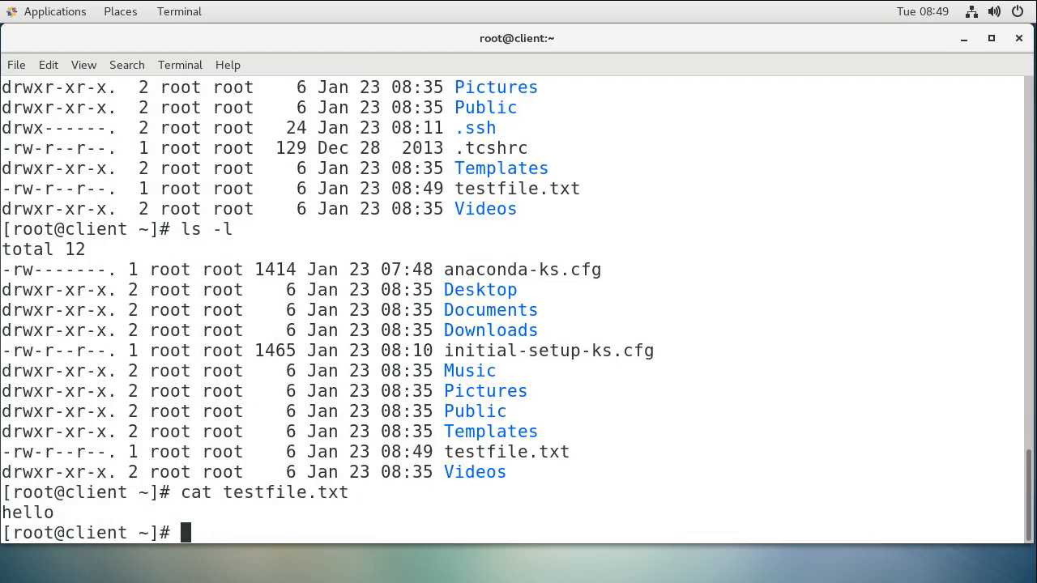